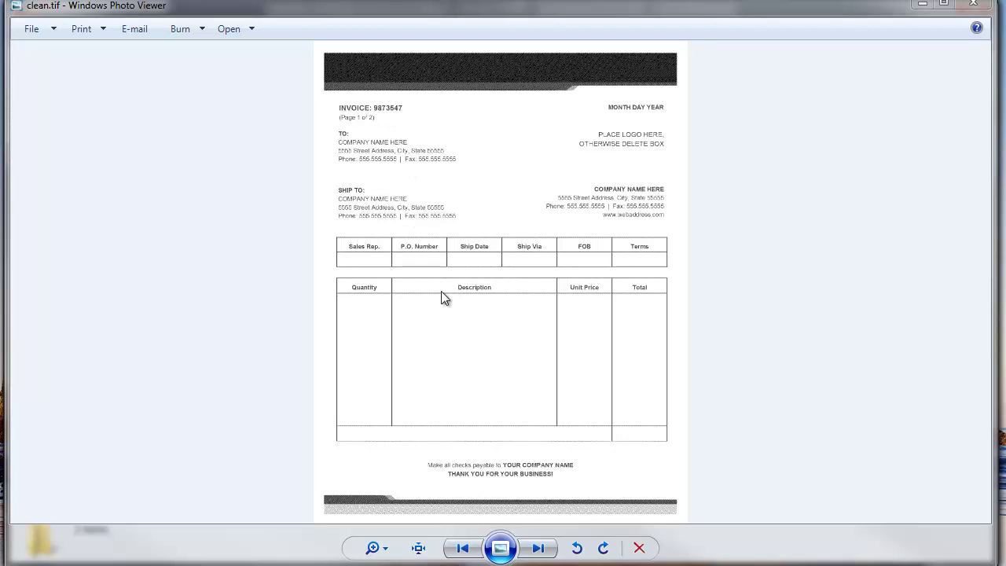
Advance the photo viewer from the straight clean.tif to the tilted skewed.tif invoice scan
click(539, 549)
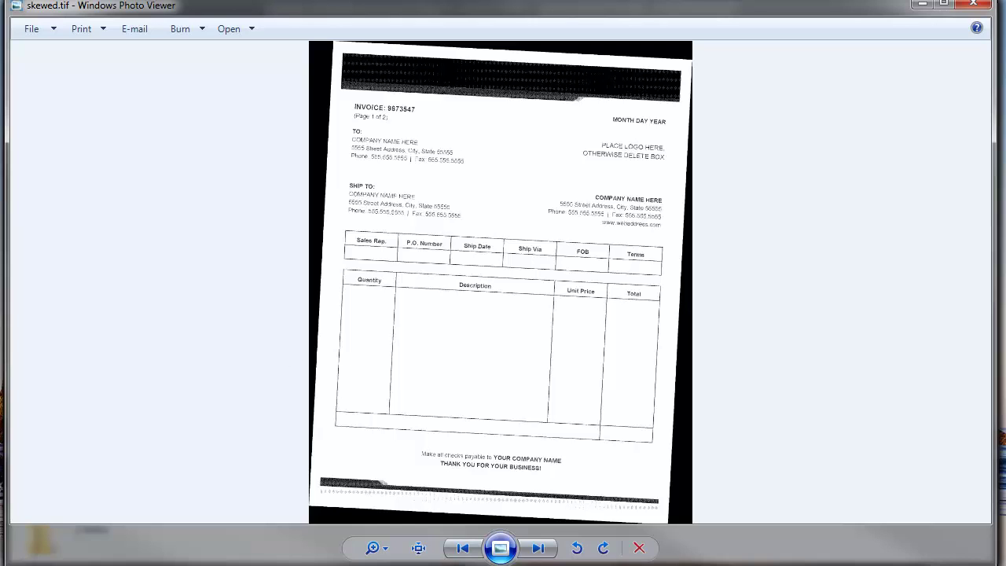
Close the viewer and send clean.tif to Zone Extract for capture
key(alt+F4)
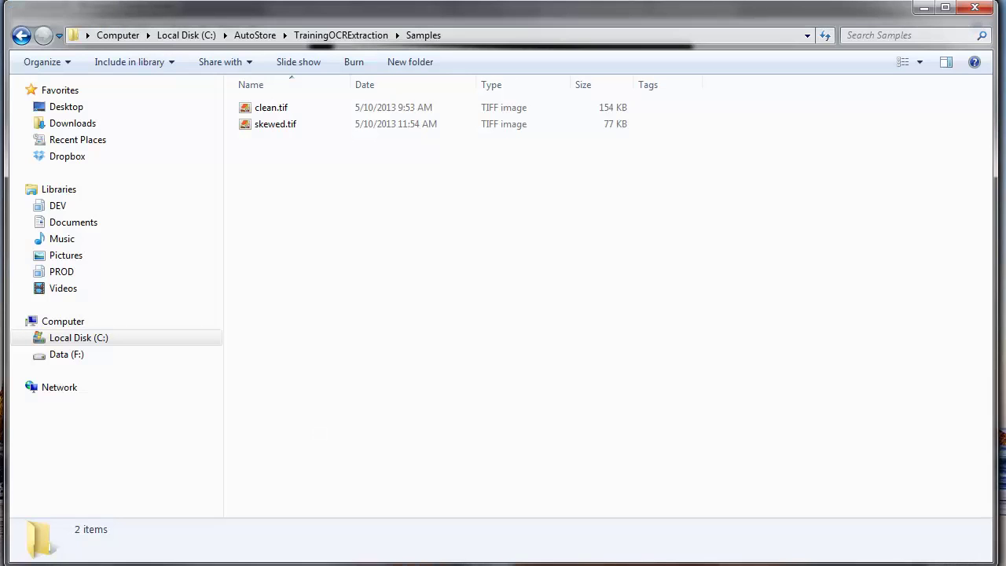
right_click(269, 110)
mouse_move(395, 273)
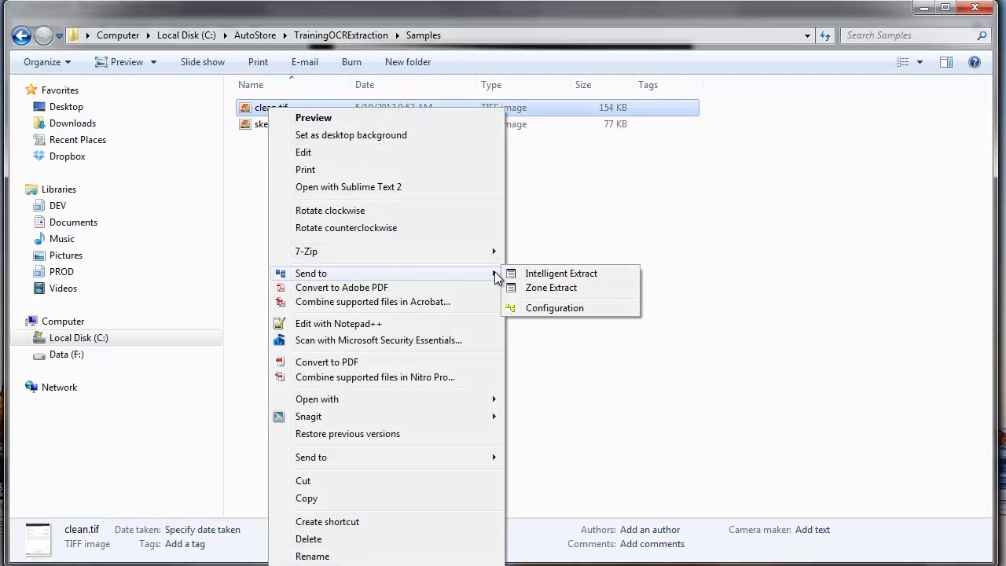
click(549, 290)
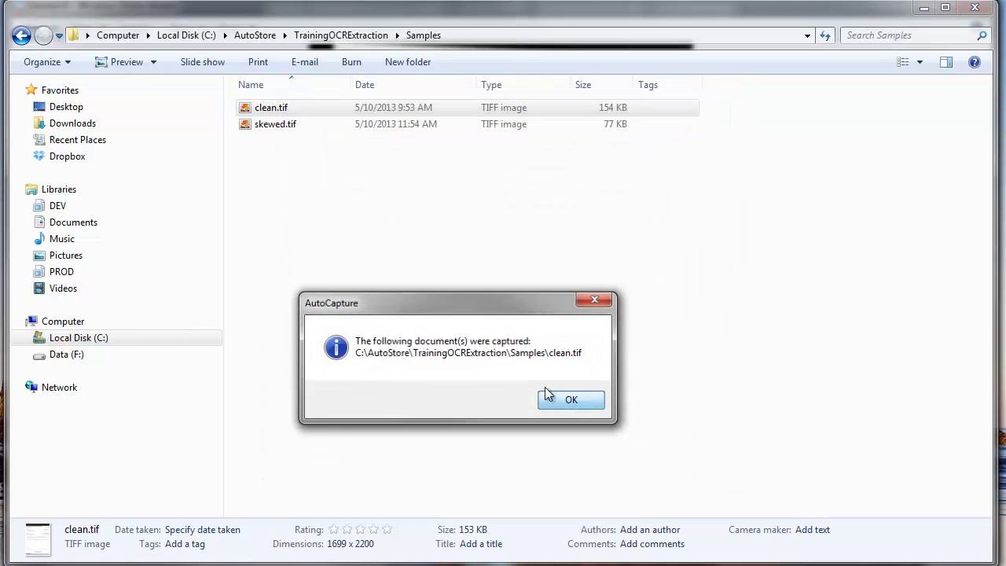
click(569, 398)
Open the Output folder and inspect the resulting 9873547_1.tif
click(358, 35)
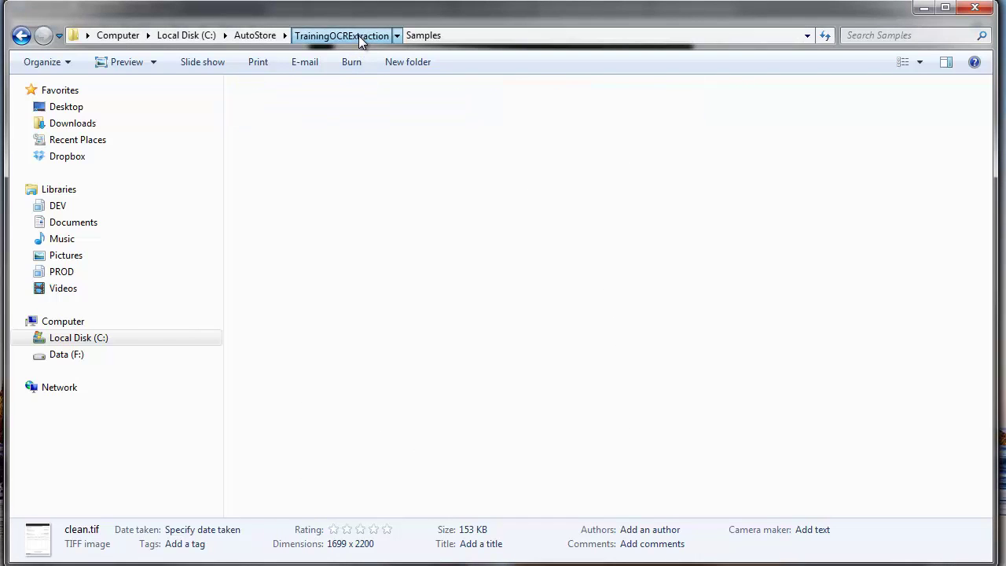
click(268, 128)
double_click(267, 125)
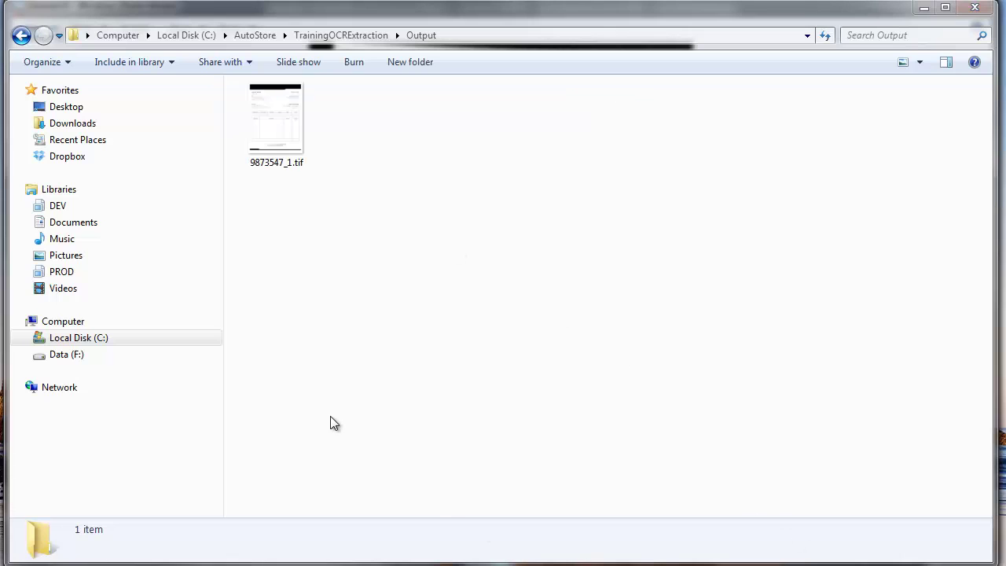
click(291, 140)
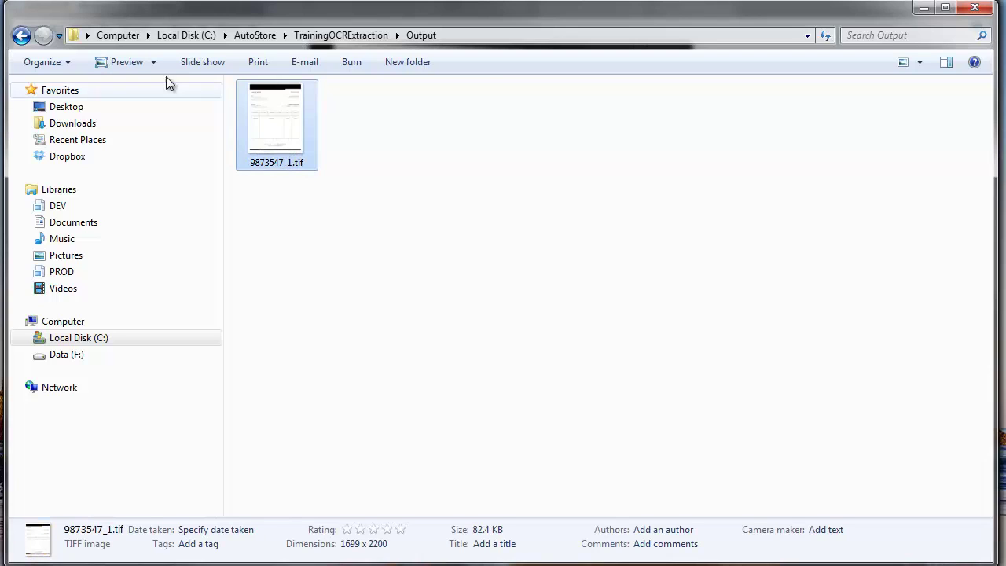
Open the Samples folder and preview skewed.tif
click(21, 35)
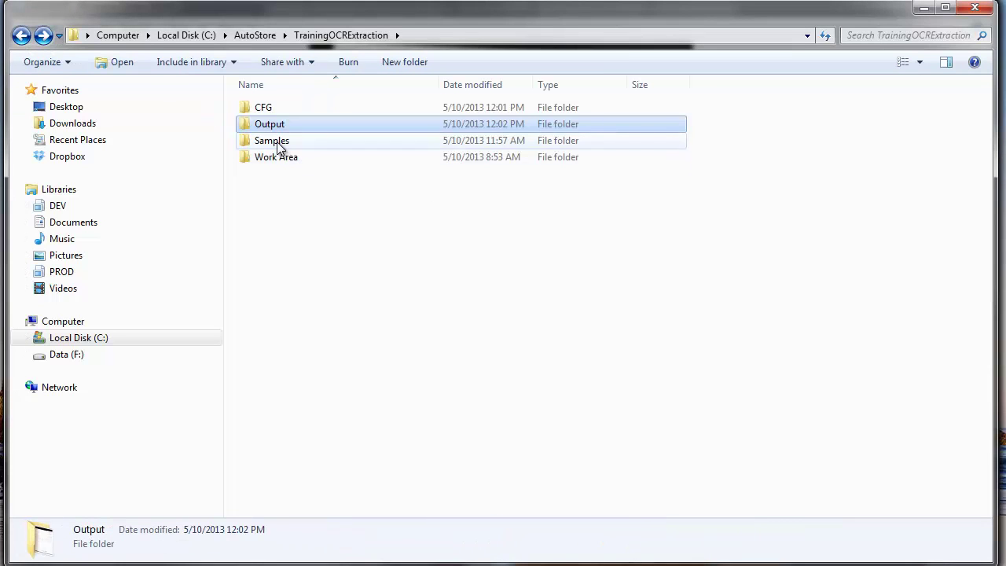
double_click(272, 140)
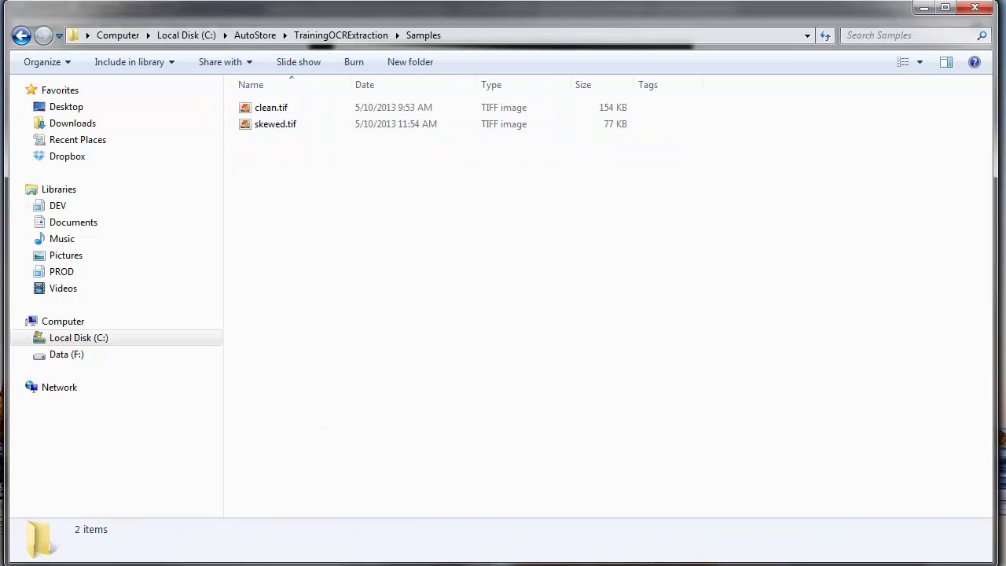
double_click(275, 123)
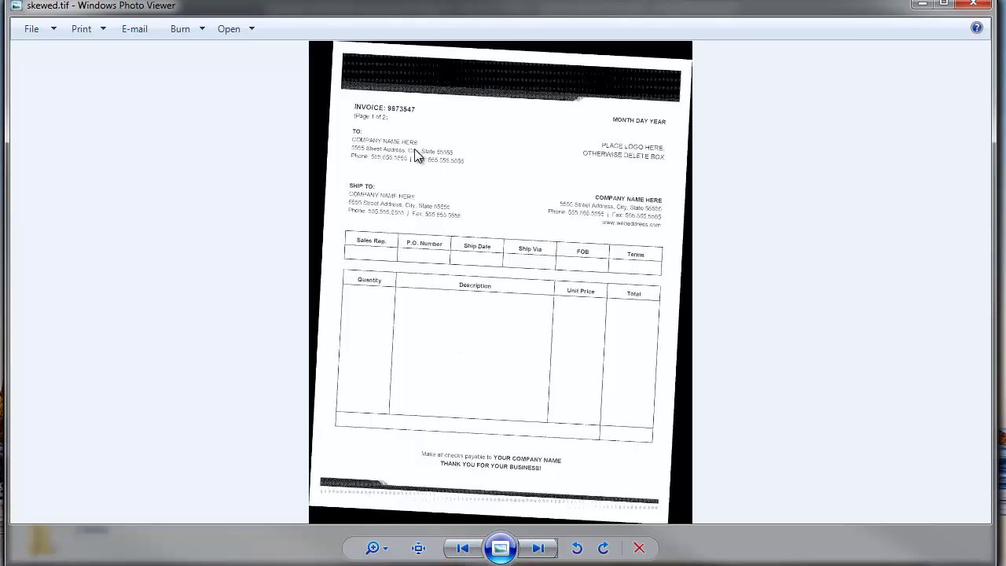
click(923, 4)
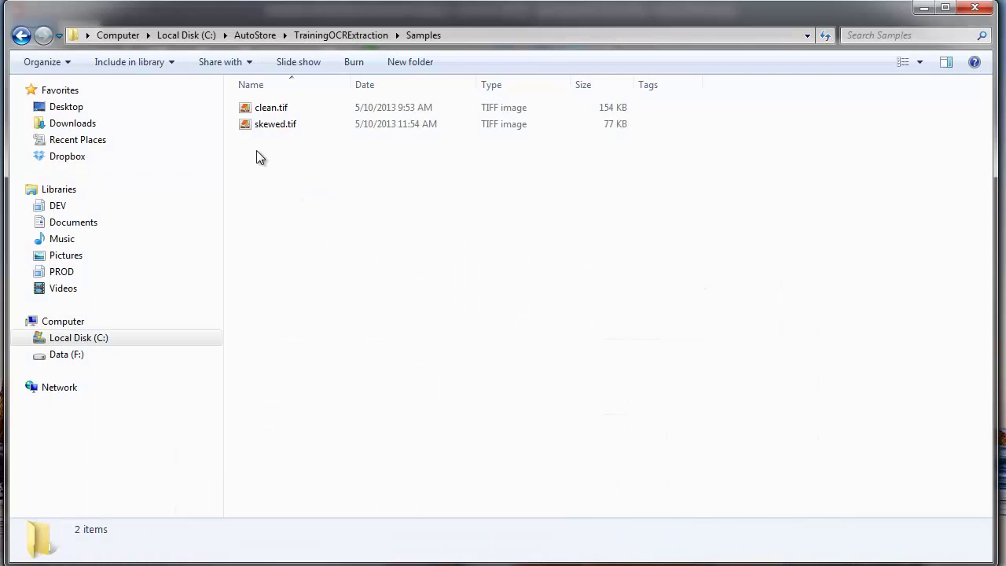
Send skewed.tif to Zone Extract, submit it and acknowledge the confirmation
right_click(263, 125)
mouse_move(383, 294)
click(558, 305)
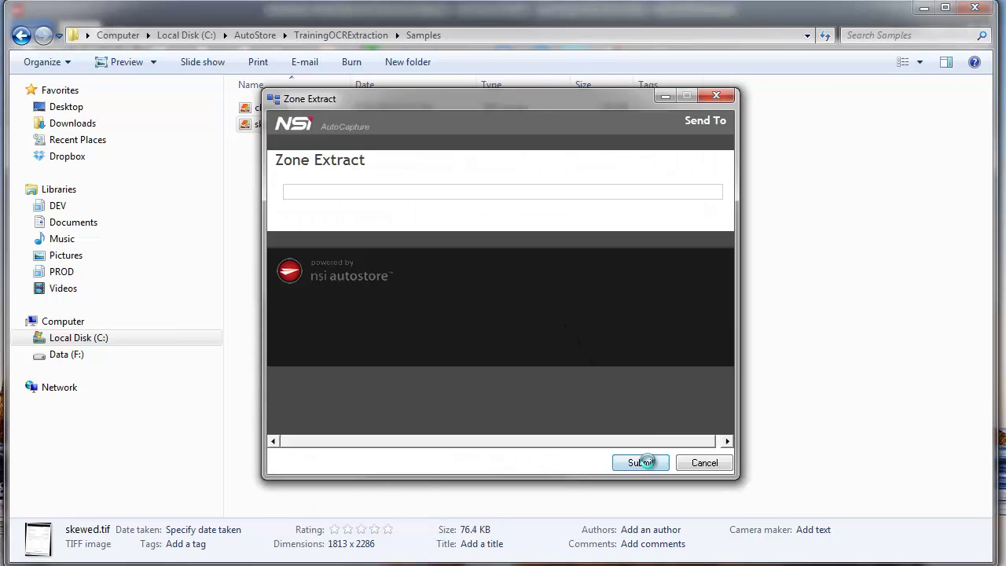
click(640, 462)
click(572, 399)
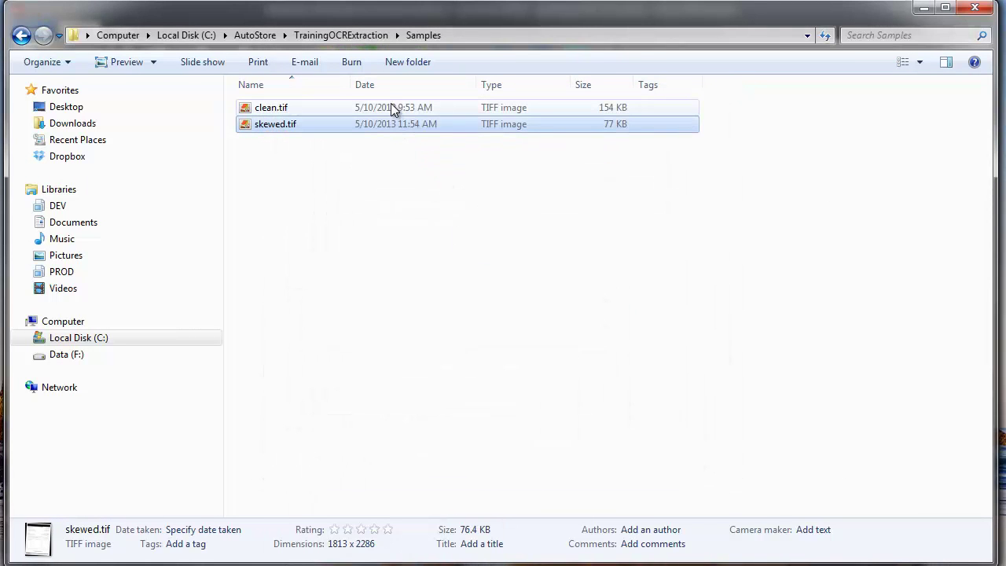
Open the Output folder and select the file named ~FRO__%InvoiceNumberZone%.1~_1.tif
click(358, 36)
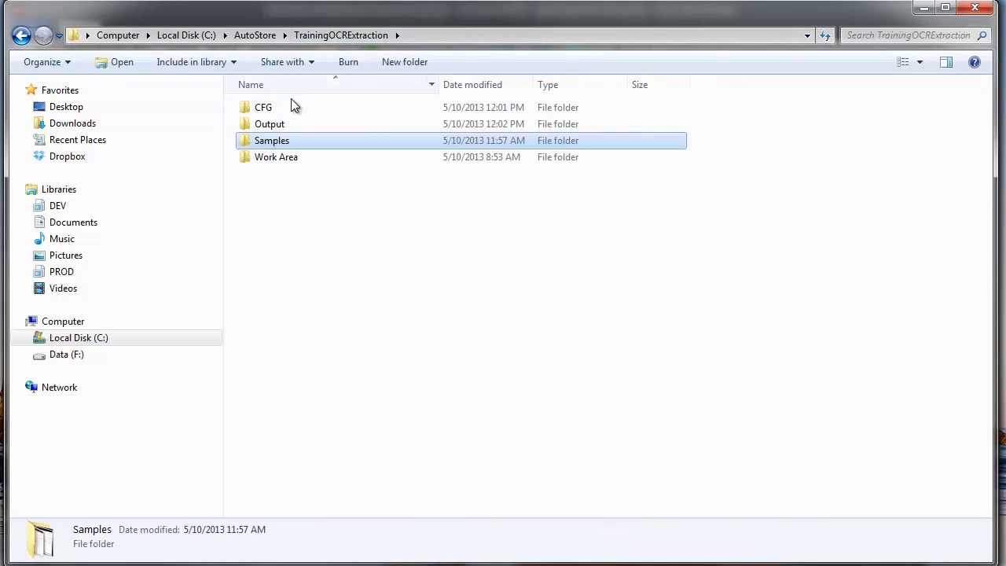
double_click(267, 124)
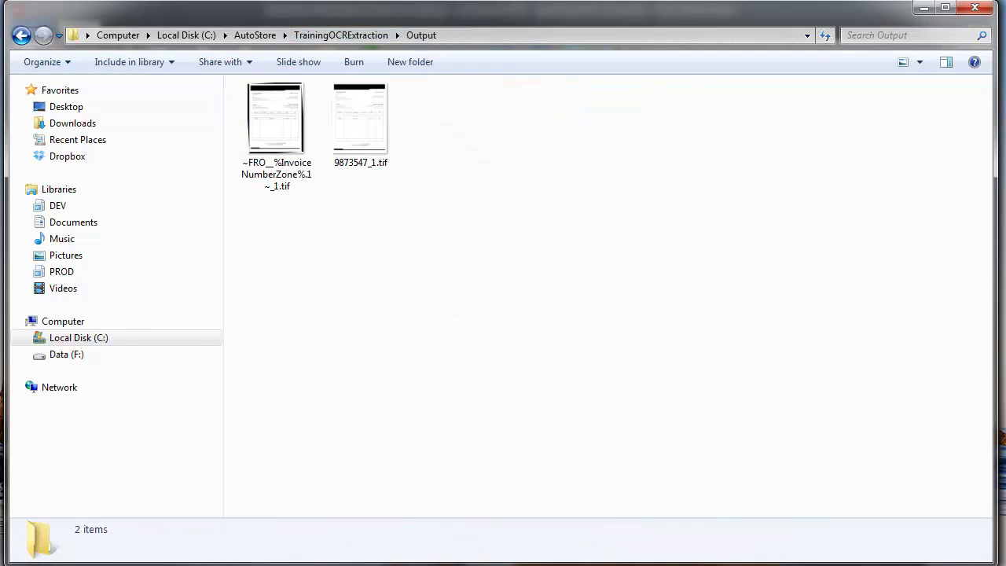
click(271, 146)
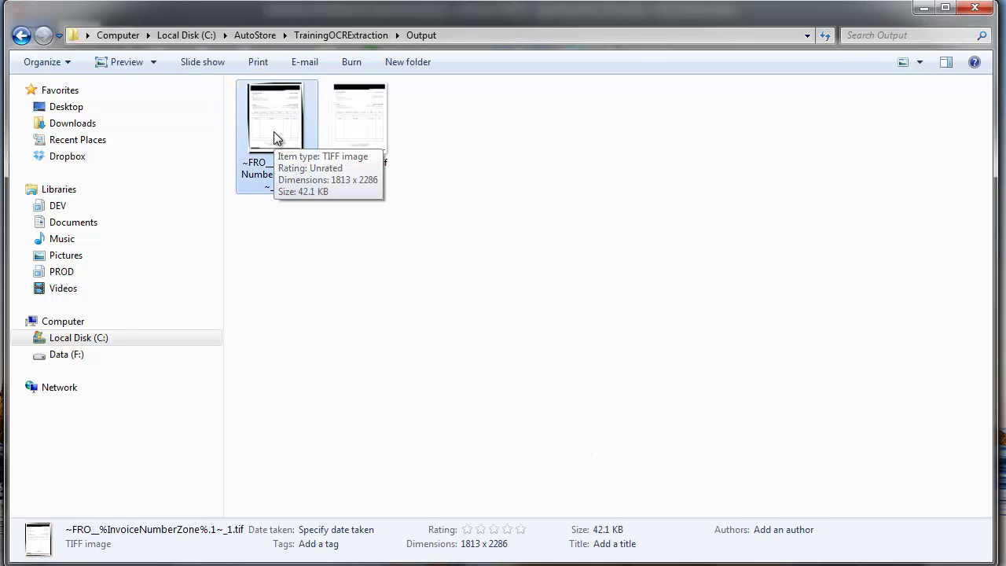
Open zoned OCR setup for ABBYY FineReader OCR in AutoCapture's Zone Extract form
key(alt+Tab)
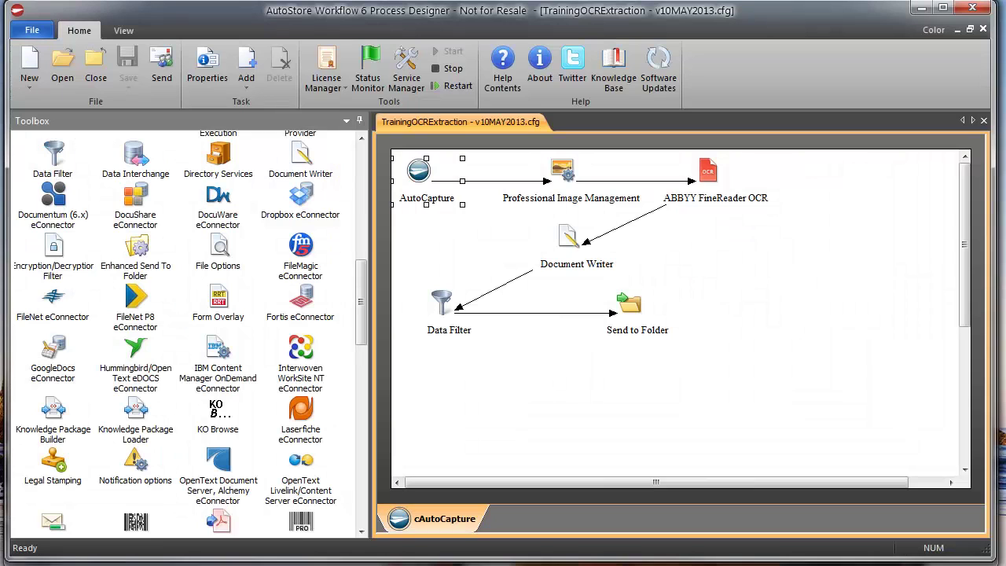
double_click(418, 172)
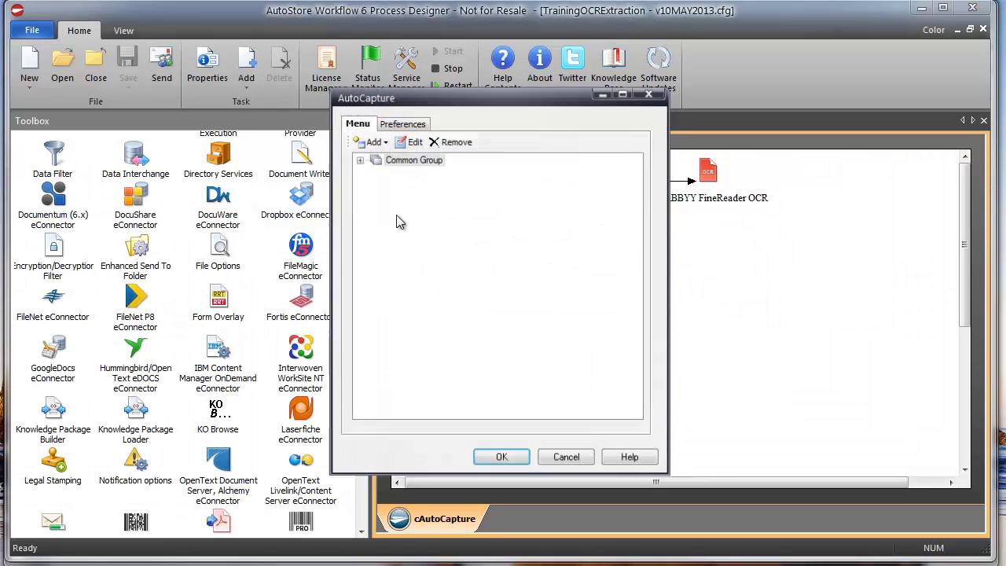
click(358, 159)
click(407, 185)
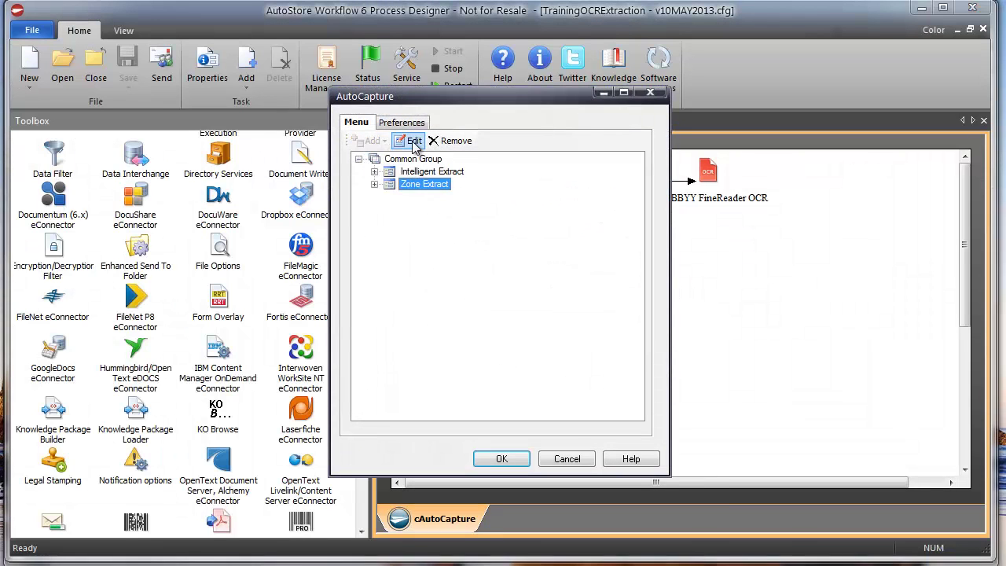
click(412, 140)
click(405, 66)
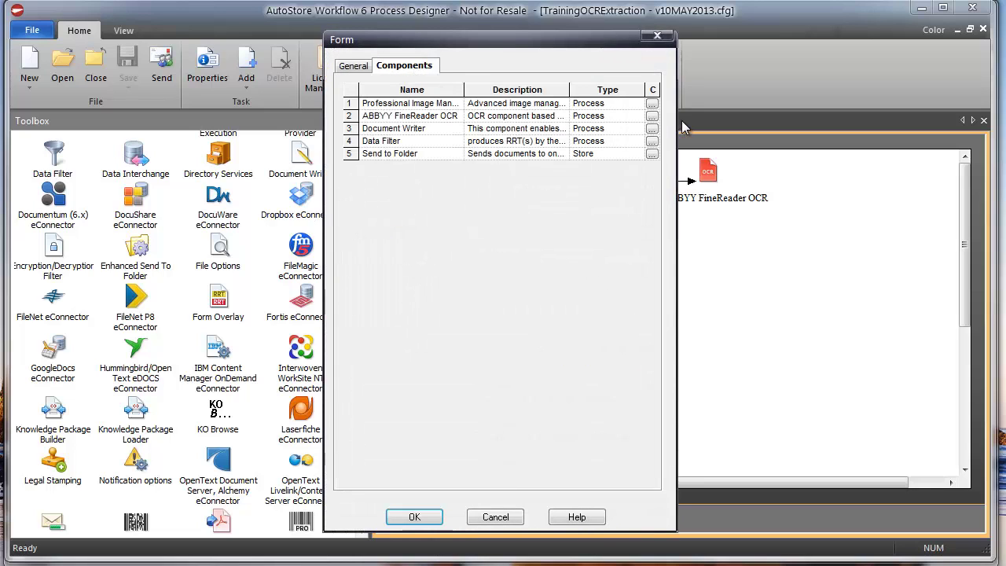
click(652, 116)
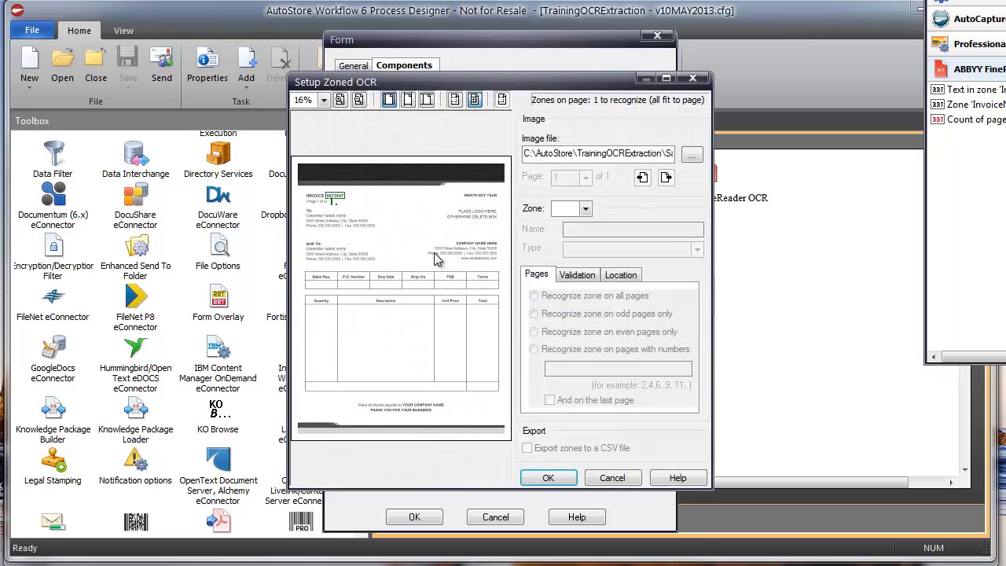
Zoom in on the invoice preview and select the InvoiceNumberZone zone
click(343, 100)
click(343, 102)
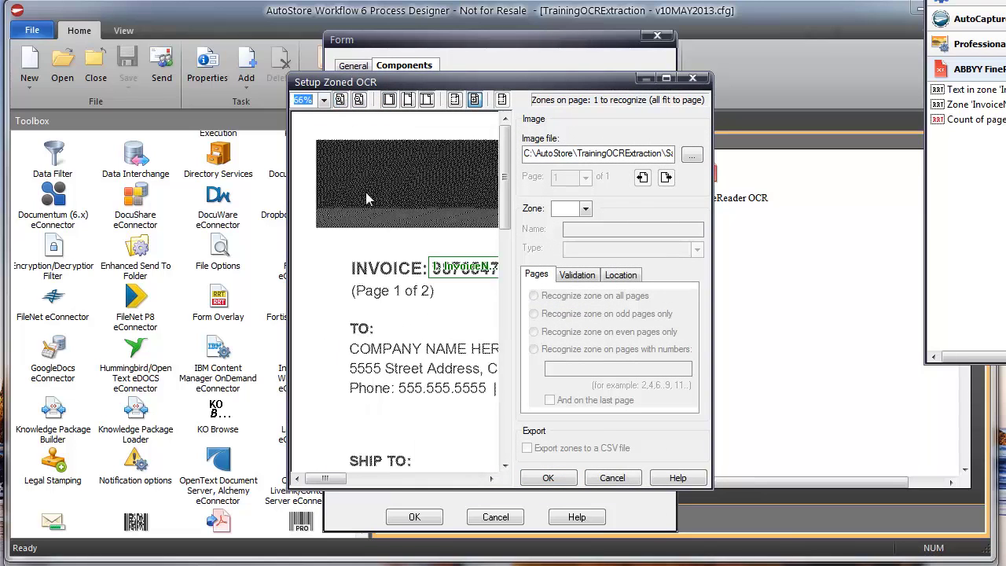
drag(325, 479, 348, 481)
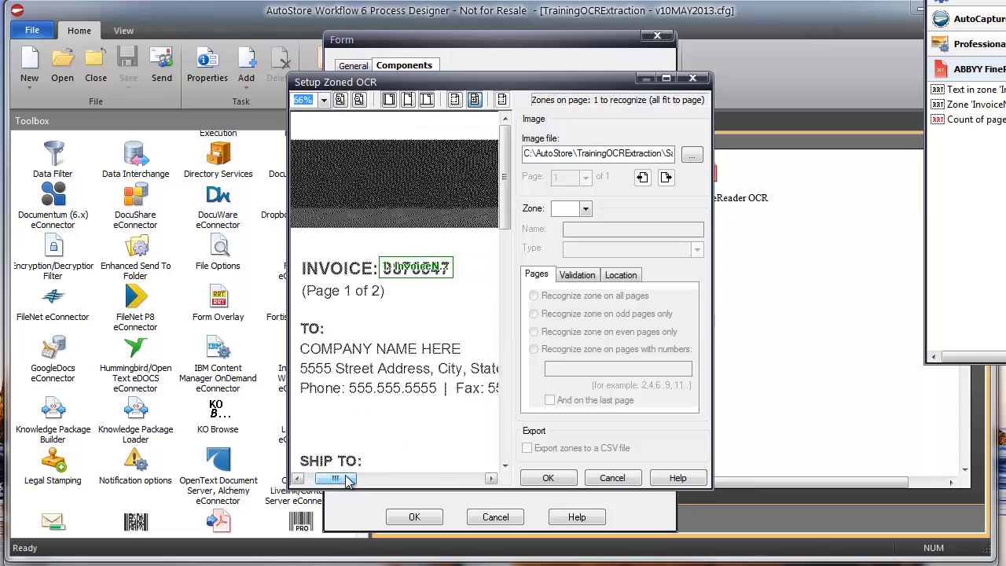
click(411, 271)
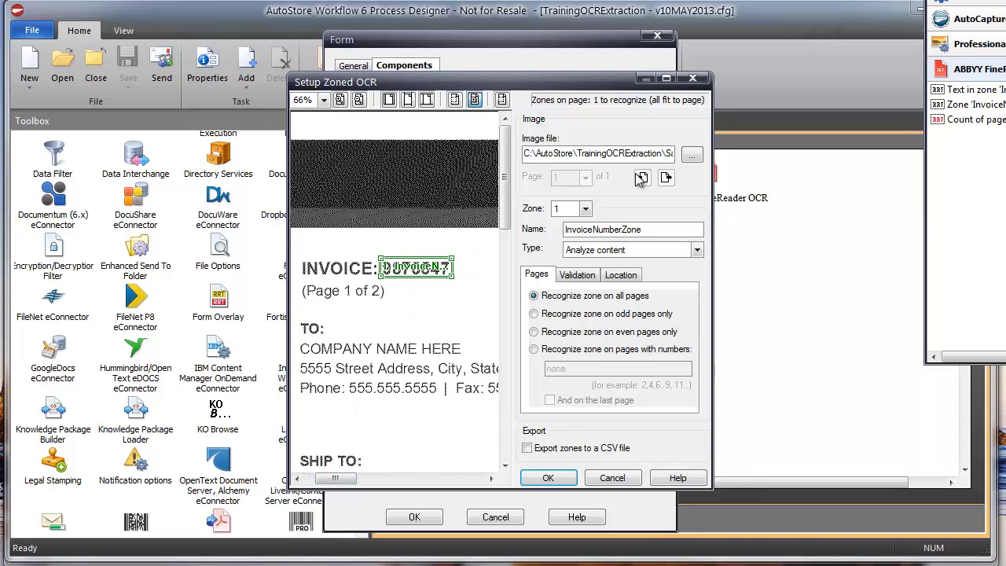
Load skewed.tif as the sample image and zoom out to the whole page
click(690, 155)
double_click(564, 235)
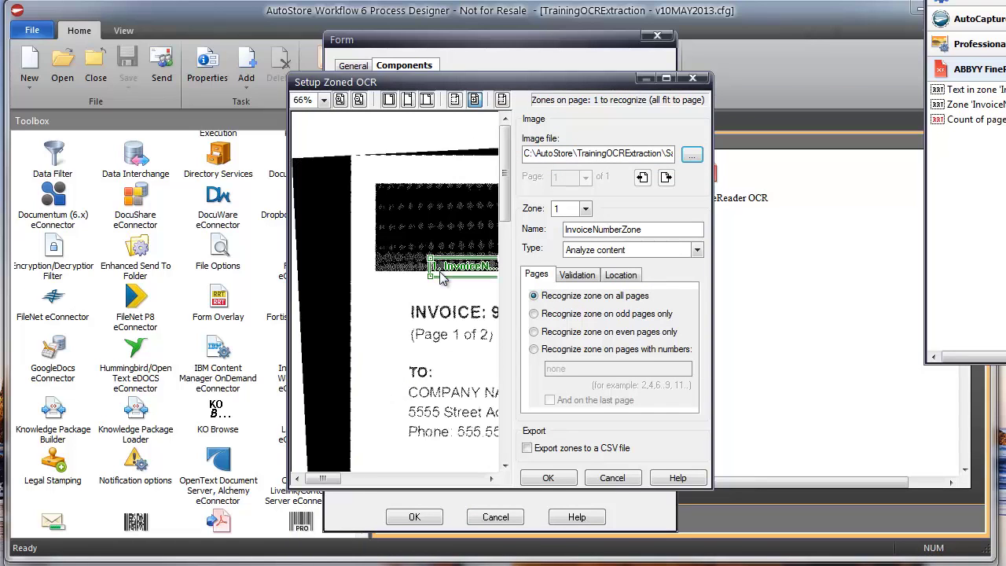
drag(347, 485, 349, 485)
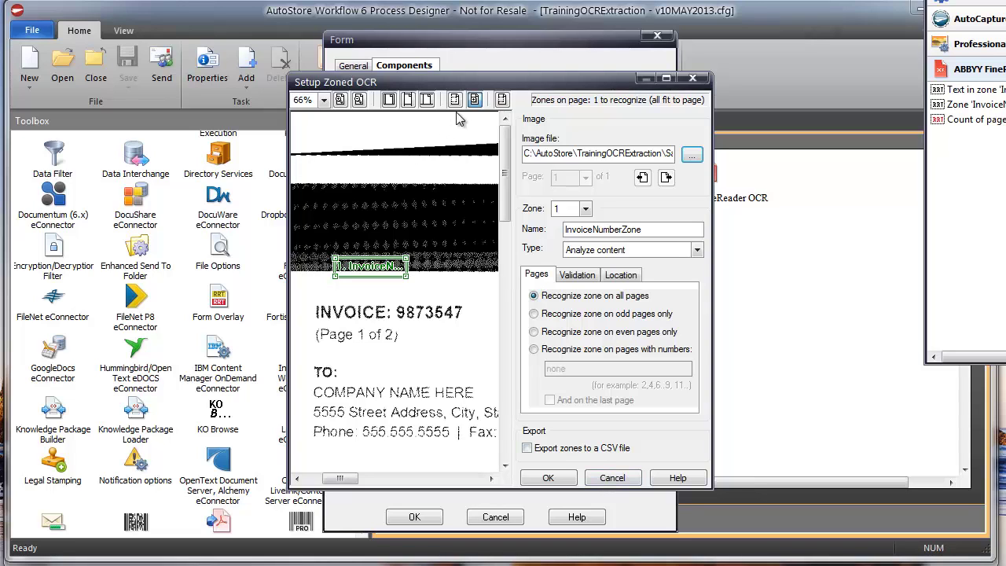
click(360, 105)
click(361, 104)
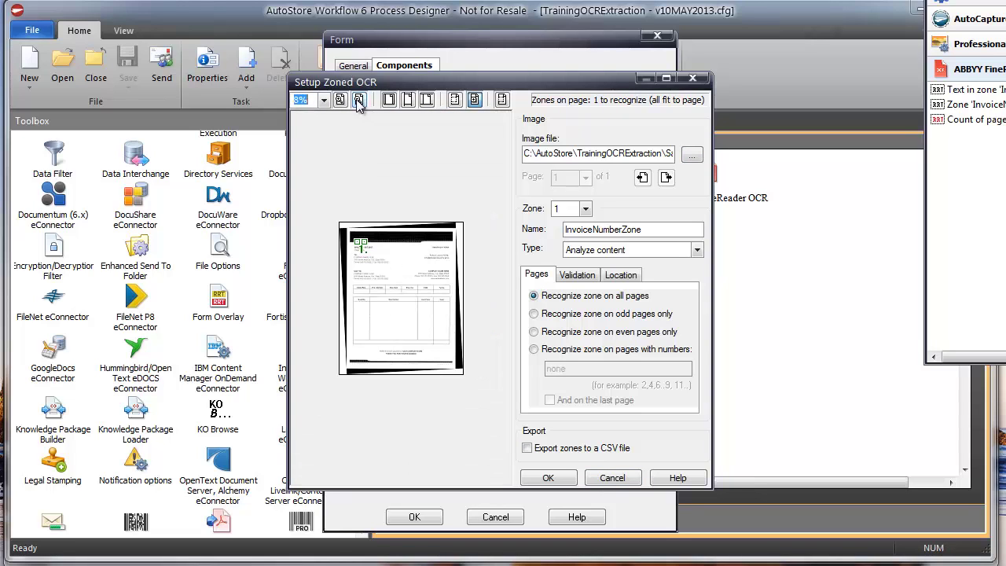
click(341, 105)
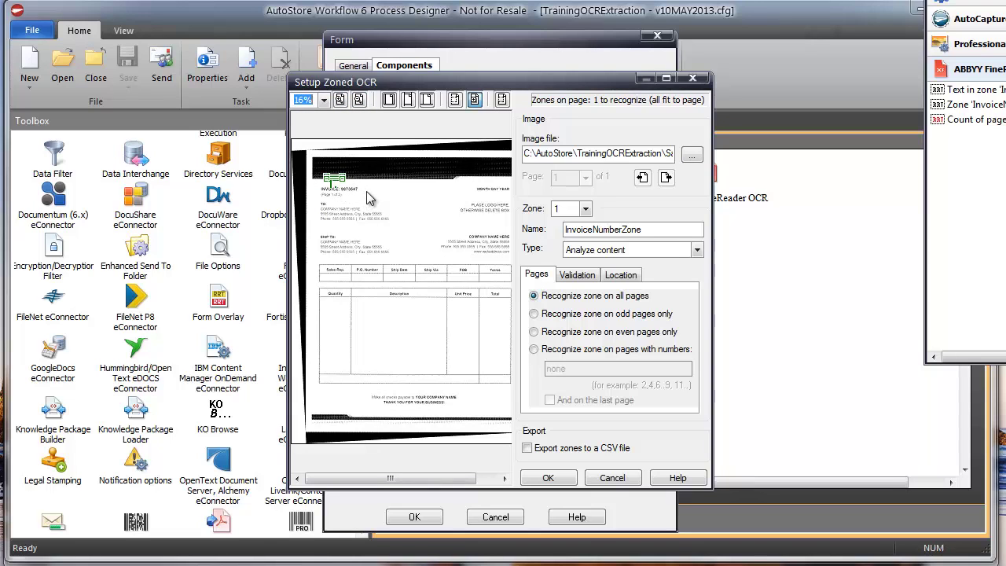
Cancel the Setup Zoned OCR, ABBYY FineReader OCR, Form and AutoCapture dialogs unchanged
click(614, 477)
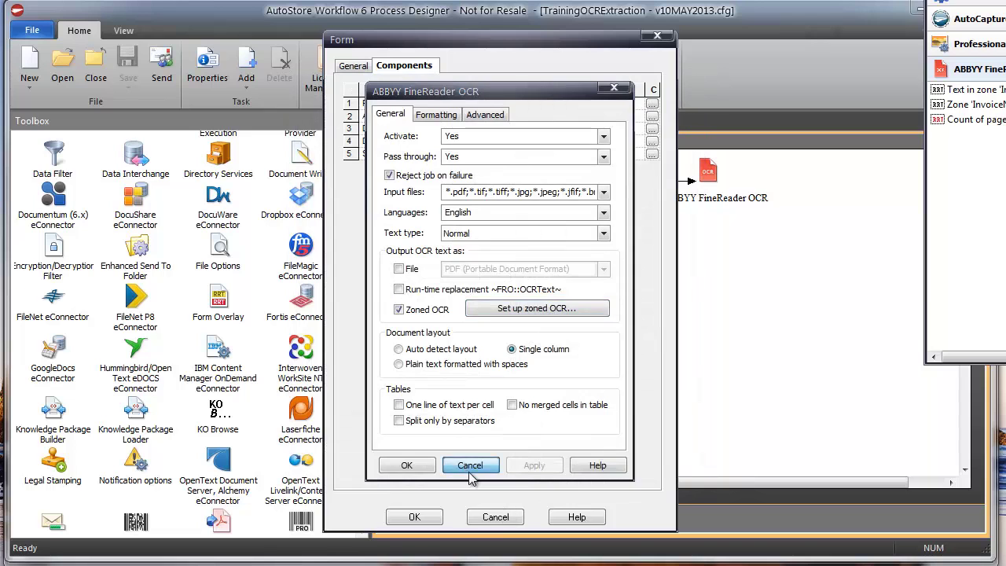
click(471, 463)
click(495, 517)
click(511, 457)
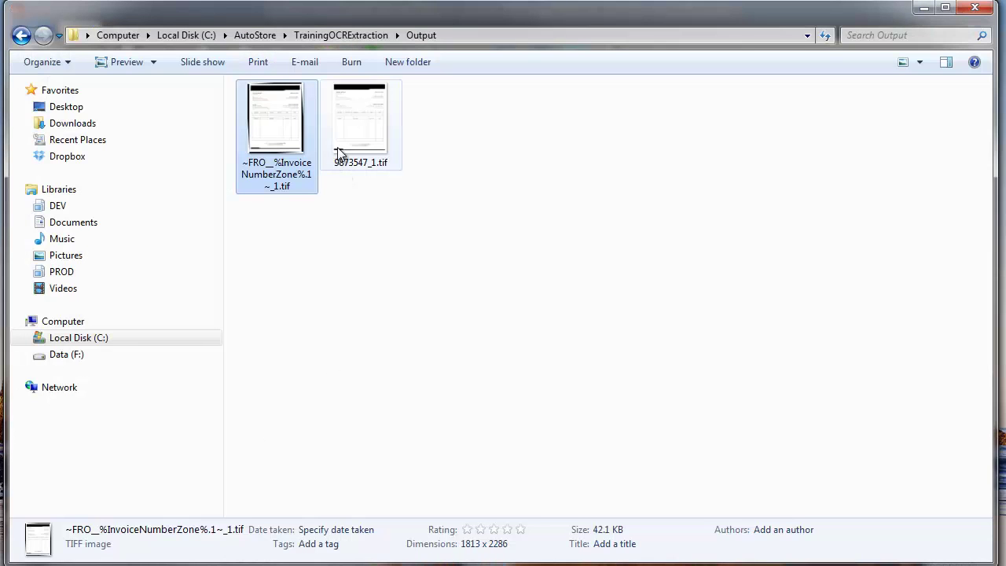
Send skewed.tif from Samples to Intelligent Extract and submit it for capture
click(375, 36)
double_click(275, 142)
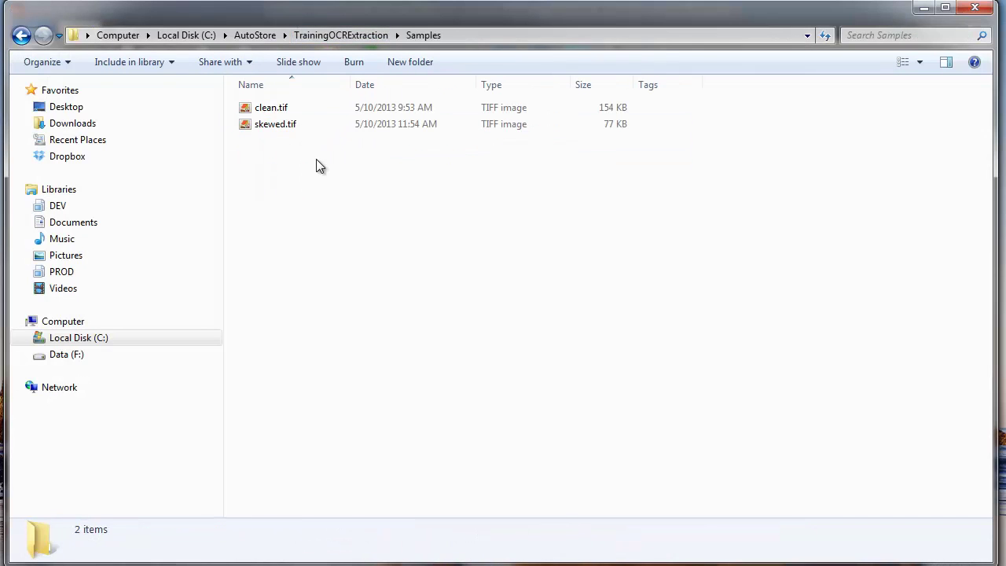
right_click(267, 126)
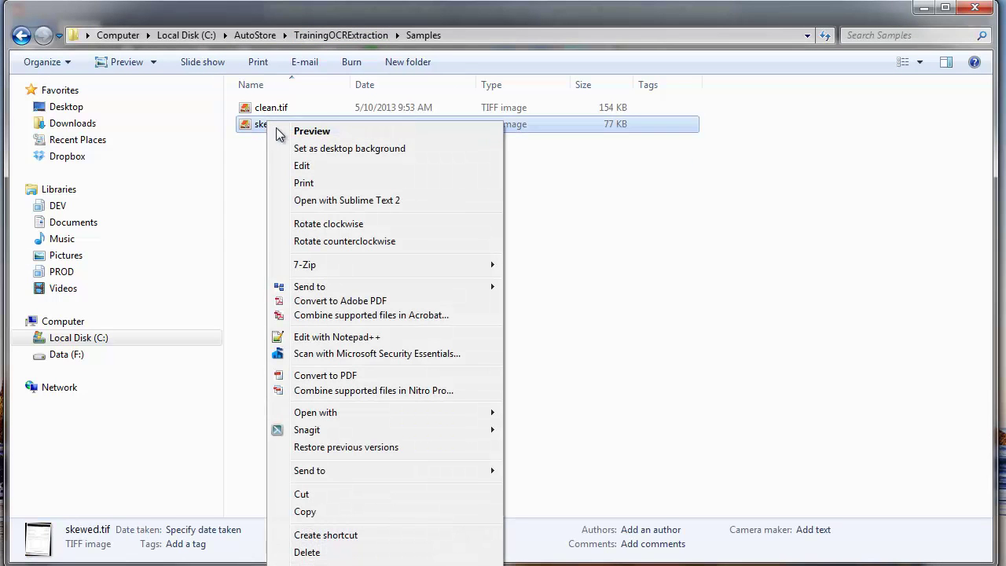
mouse_move(422, 290)
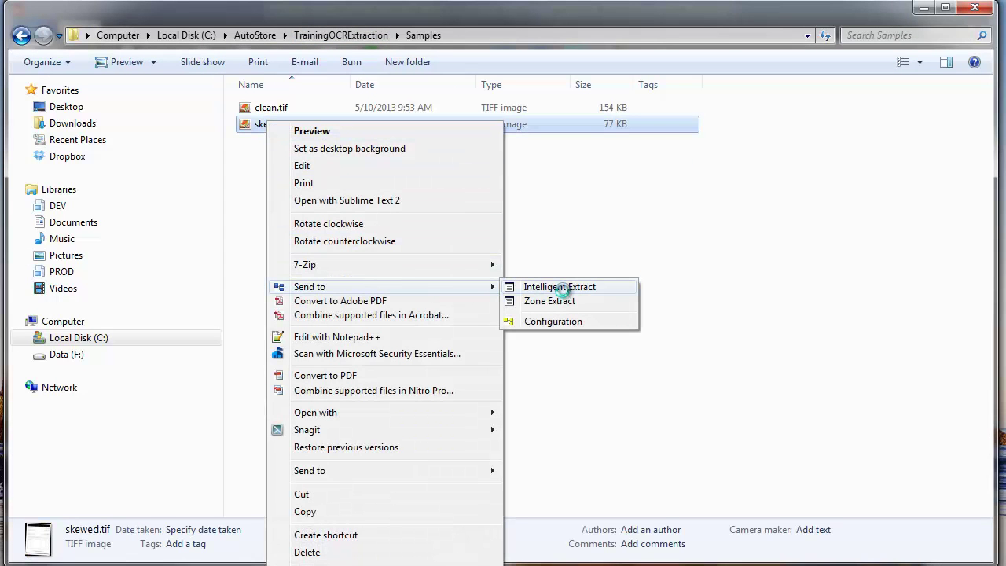
click(560, 288)
click(640, 463)
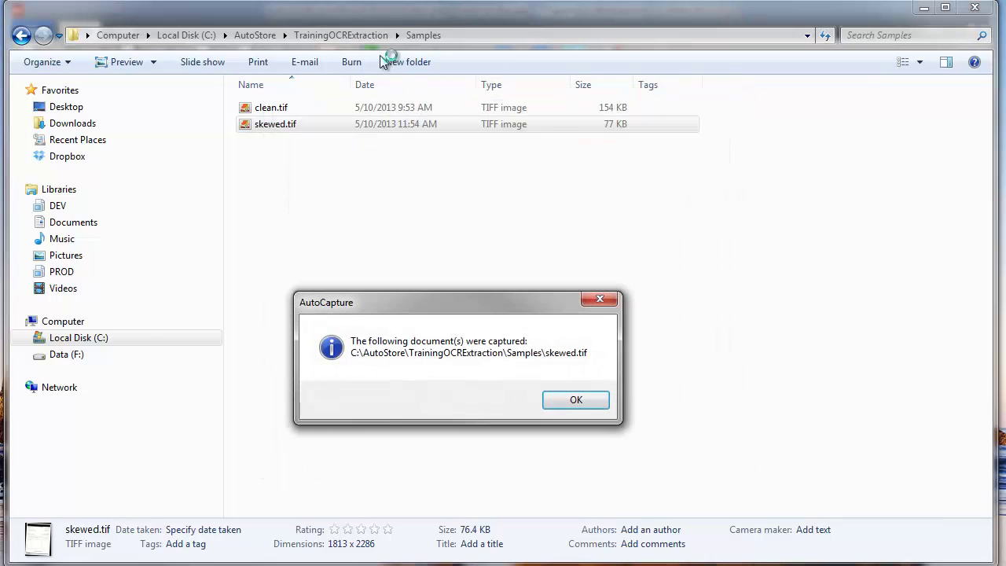
click(571, 399)
Inspect 9873547_2.tif in Output and read invoice number 9873547 in 9873547_1.txt
click(361, 36)
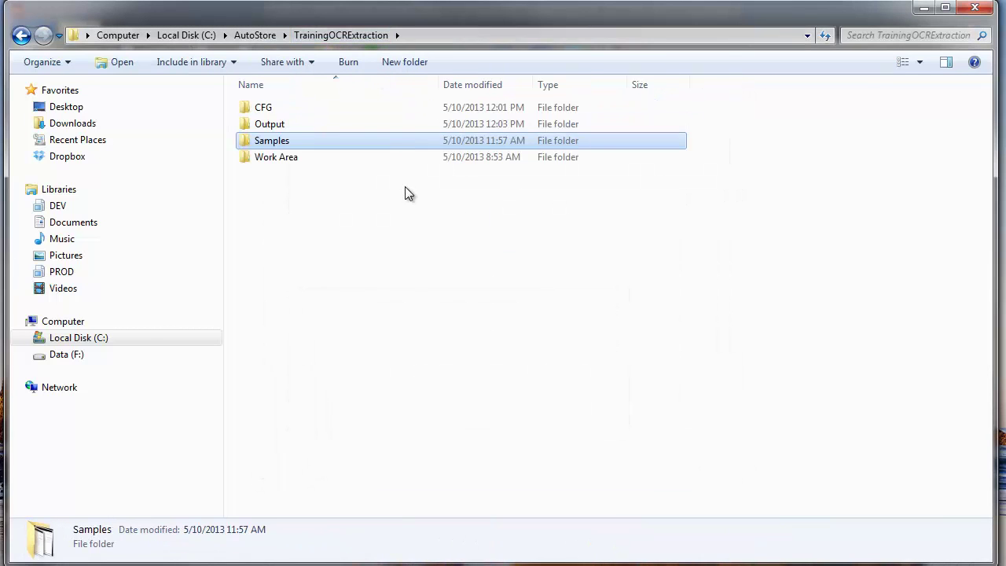
double_click(283, 126)
drag(444, 141, 546, 204)
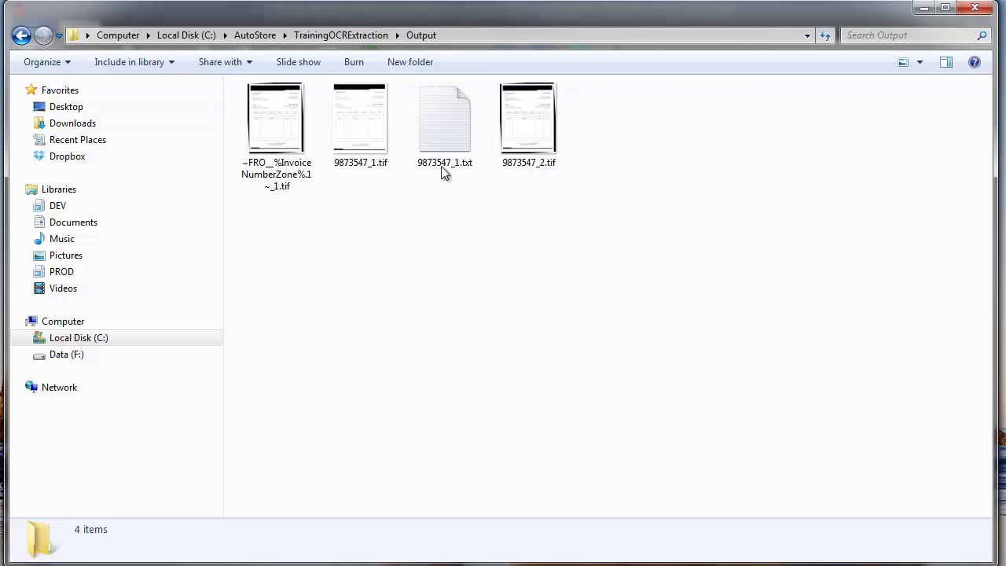
click(528, 160)
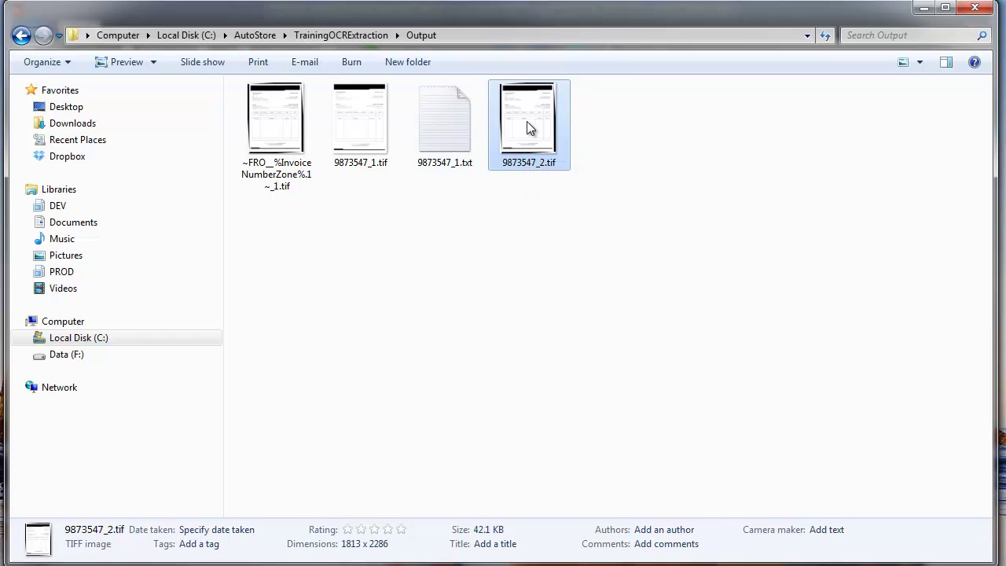
double_click(440, 122)
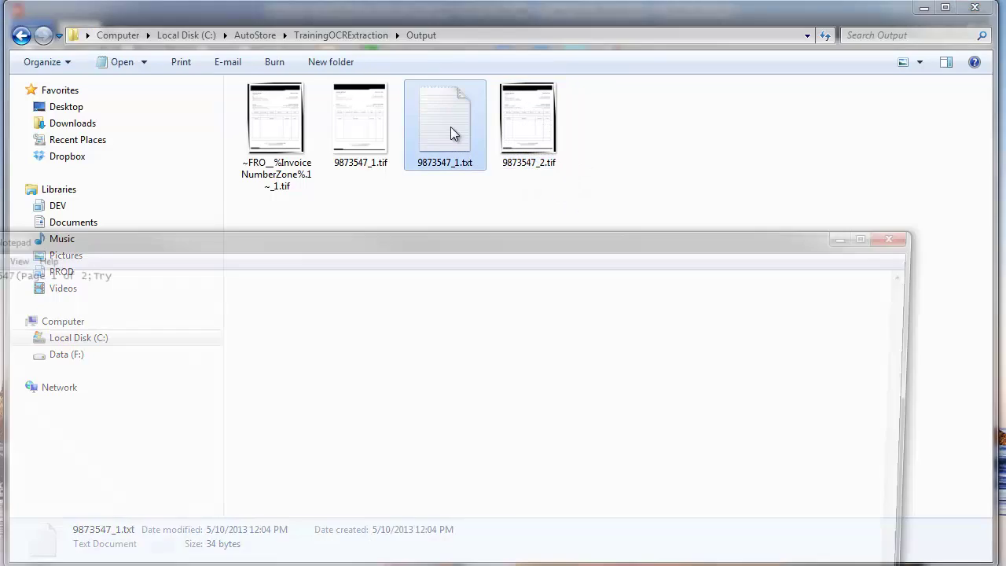
drag(162, 228, 193, 195)
click(279, 194)
double_click(268, 188)
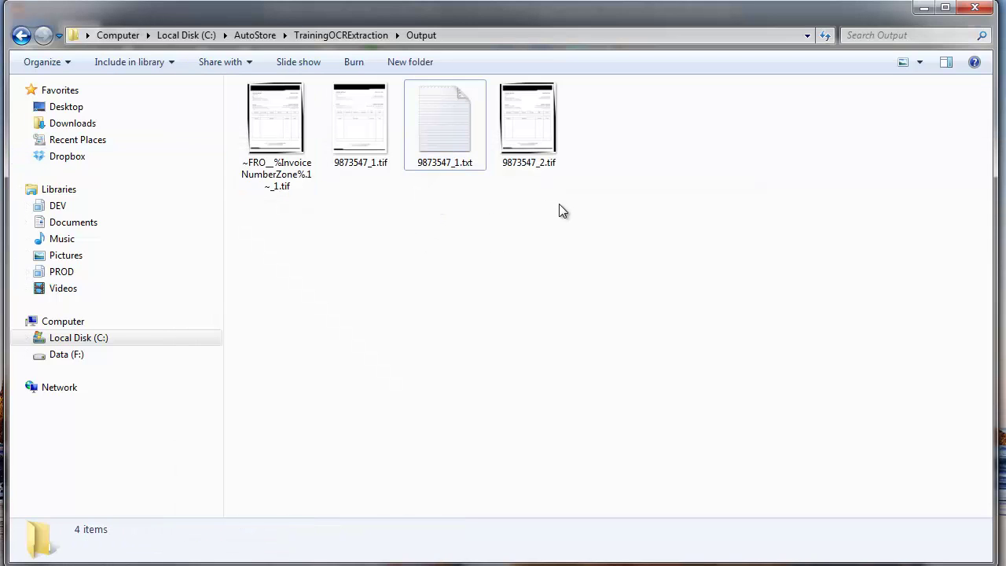
Delete all four output files to the Recycle Bin and open the CFG folder
drag(581, 222, 273, 116)
key(Delete)
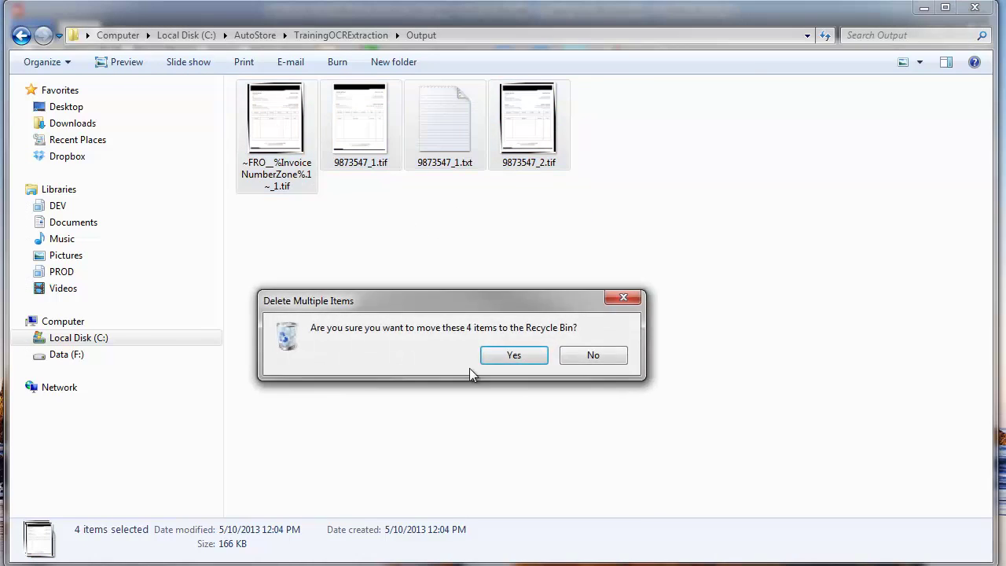
click(512, 358)
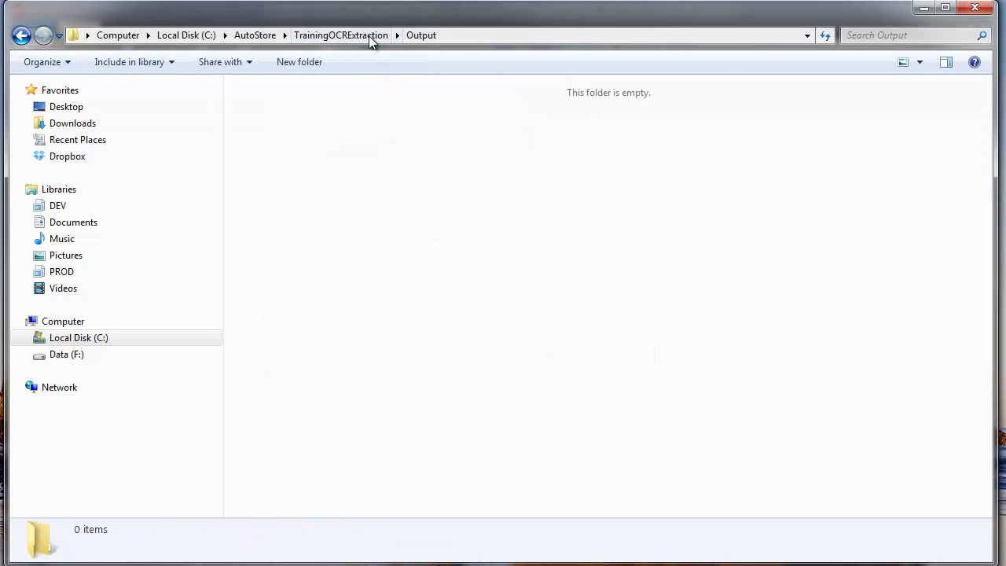
click(369, 36)
double_click(267, 110)
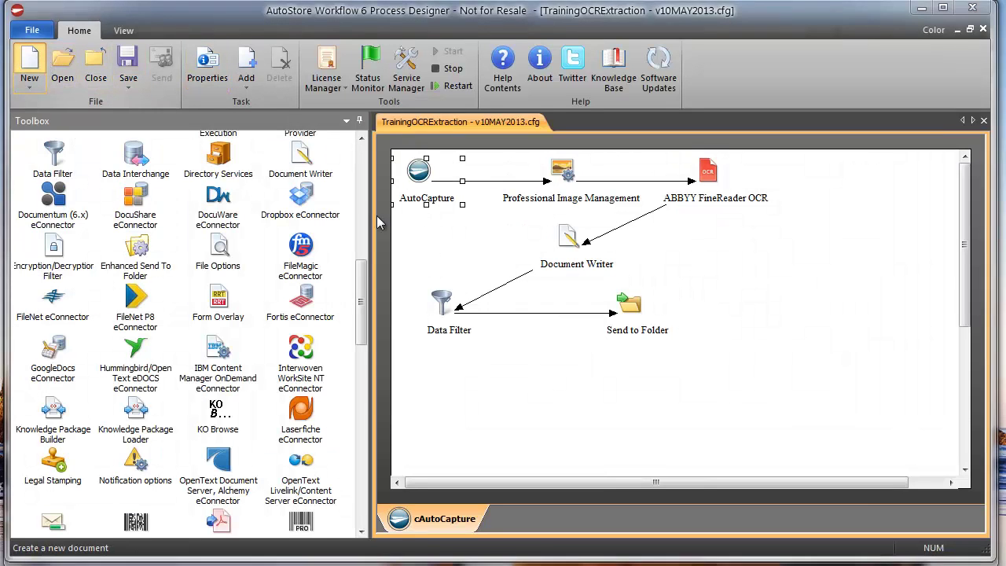
Name the capture task cAutoCapture and set it to run every 3 seconds
double_click(401, 238)
text(cAutoCapture)
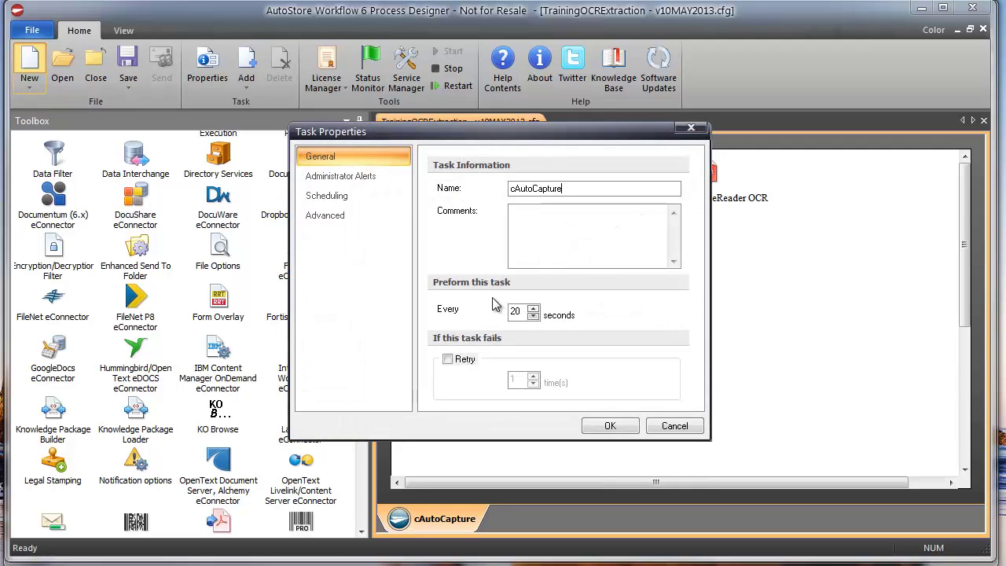
double_click(514, 311)
text(3)
click(613, 427)
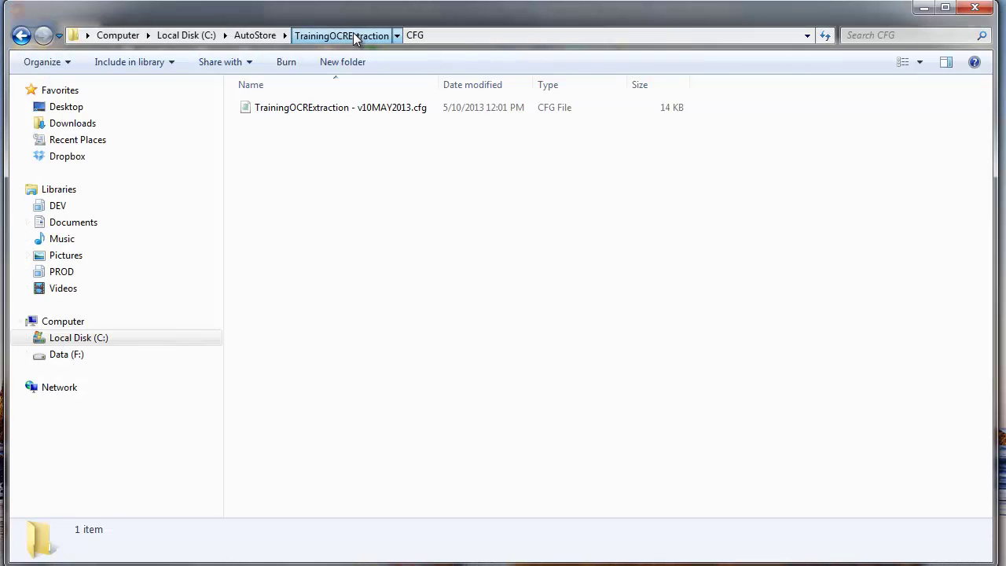
Paste the Work Area\cAutoCapture folder path as the task's home directory, adding \TaskHome
click(366, 36)
double_click(286, 159)
double_click(294, 110)
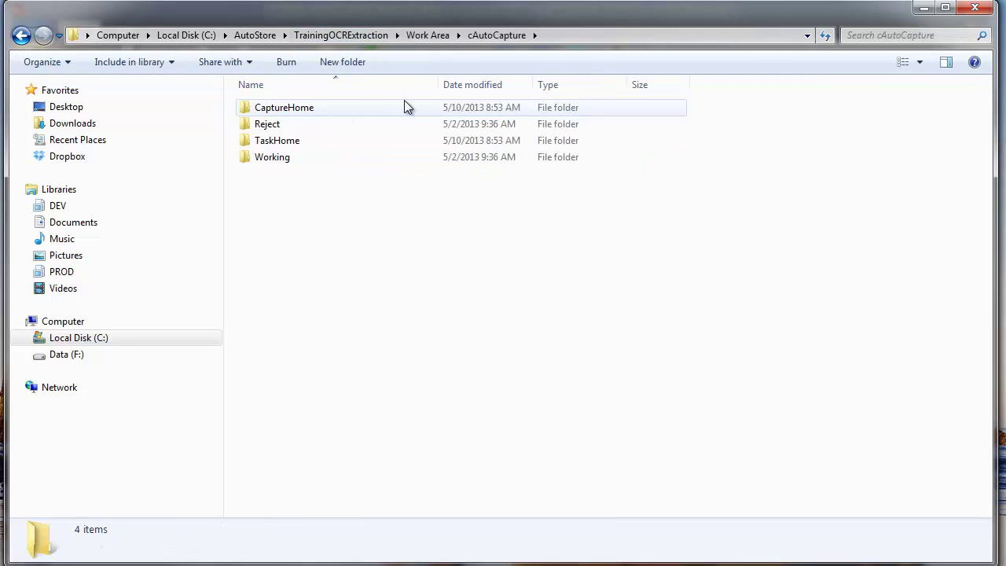
click(580, 37)
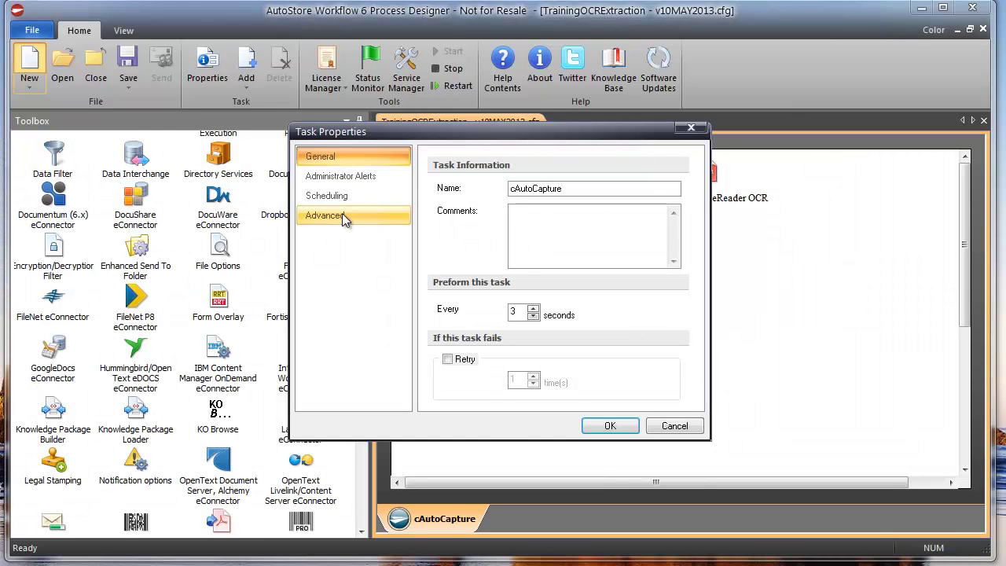
click(342, 214)
drag(513, 162, 798, 162)
key(ctrl+v)
text(\Tas)
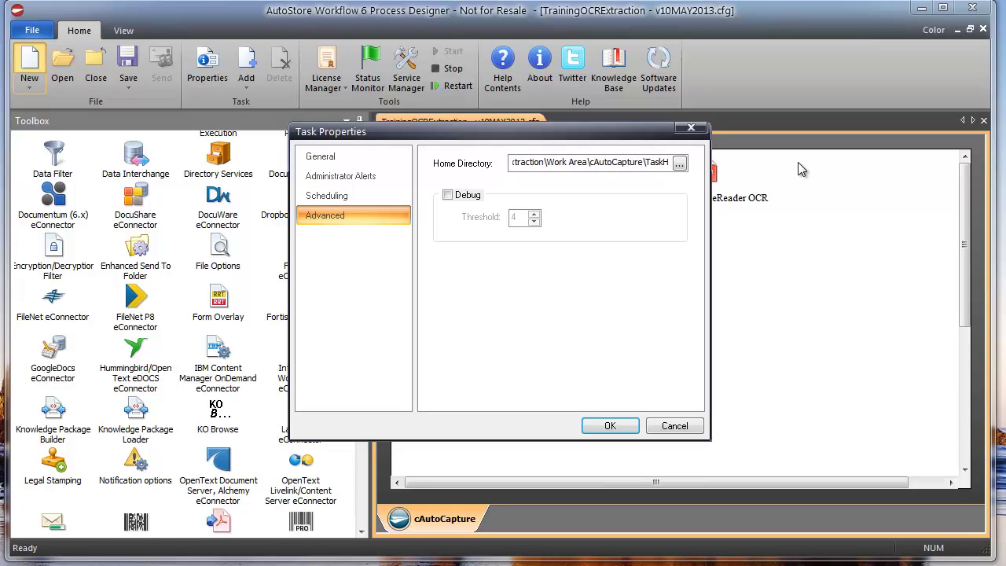
Finish the TaskHome\ home directory, then build a new AutoCapture-to-Send to Folder workflow
text(ome\)
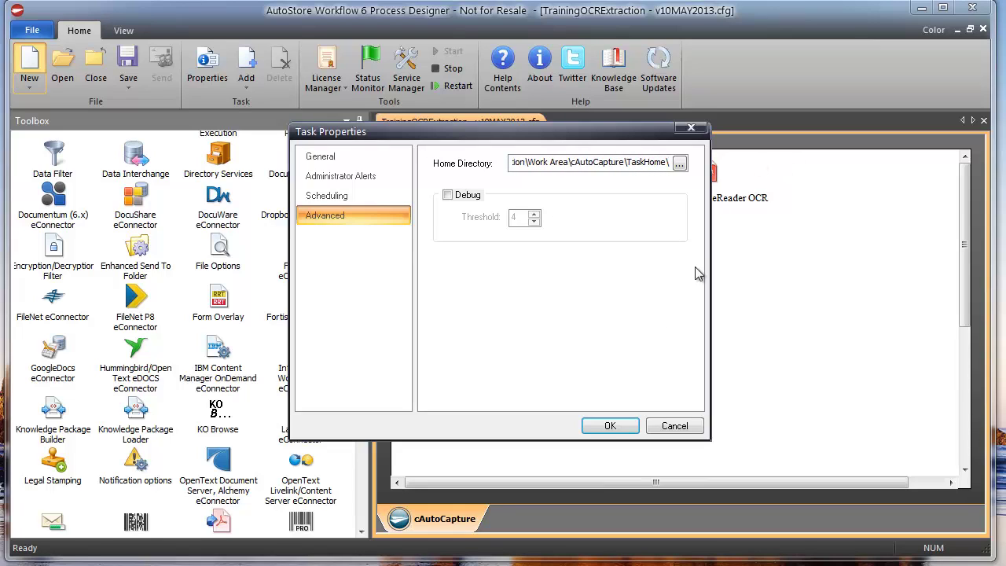
click(610, 425)
key(ctrl+n)
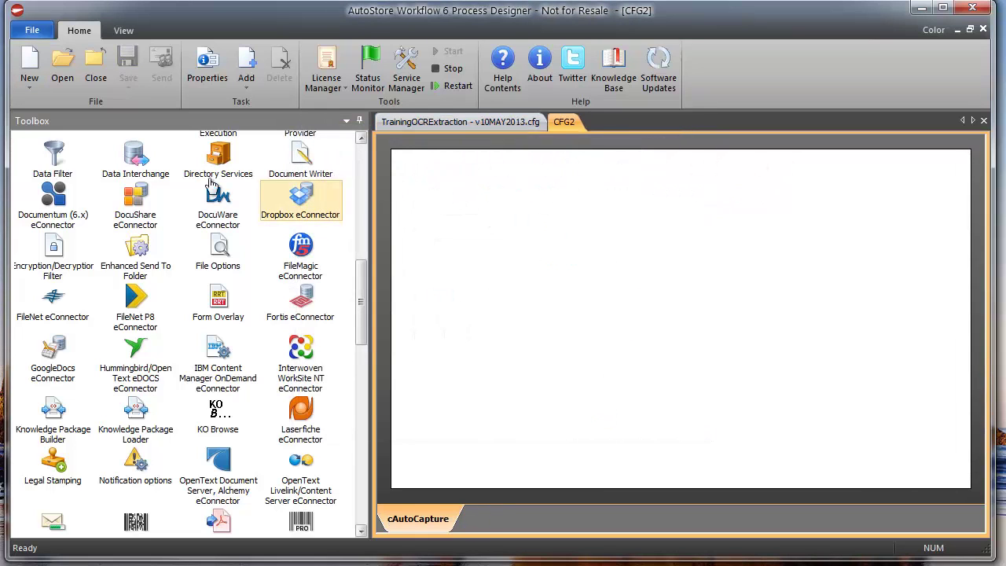
scroll(299, 197, up, 10)
drag(132, 177, 465, 206)
scroll(363, 205, down, 10)
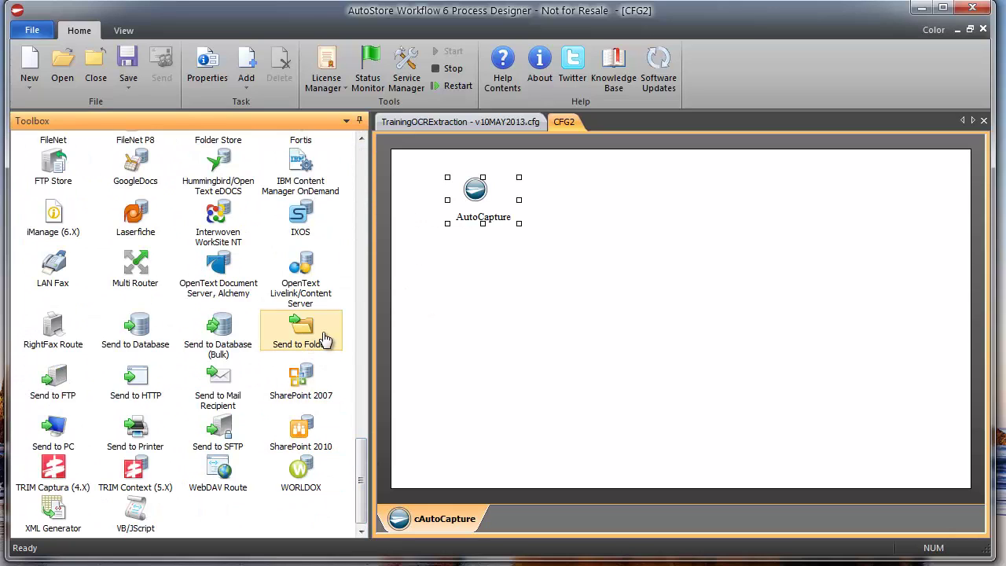
drag(304, 347, 638, 205)
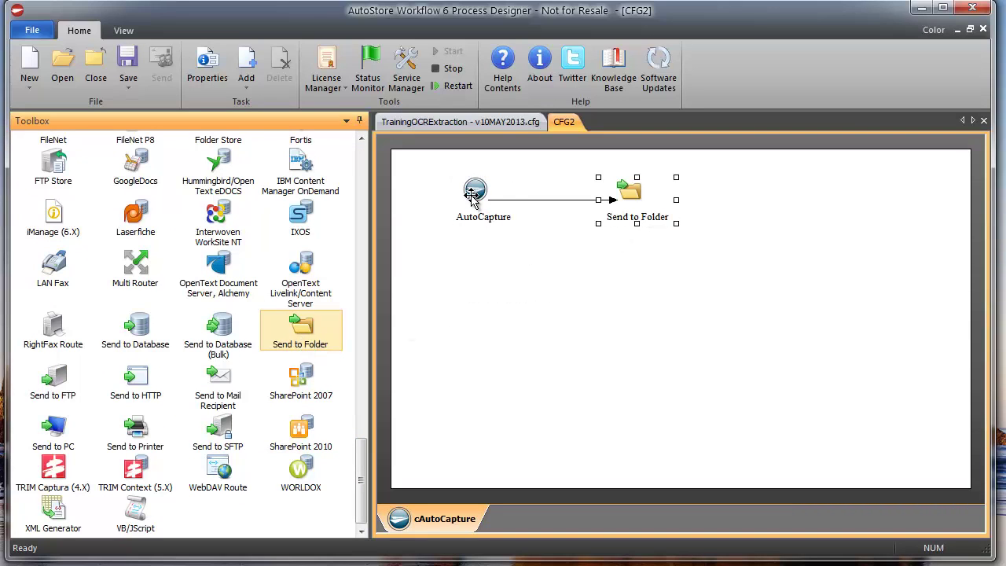
Save the new workflow into the CFG folder, starting from the existing .cfg file name
click(128, 65)
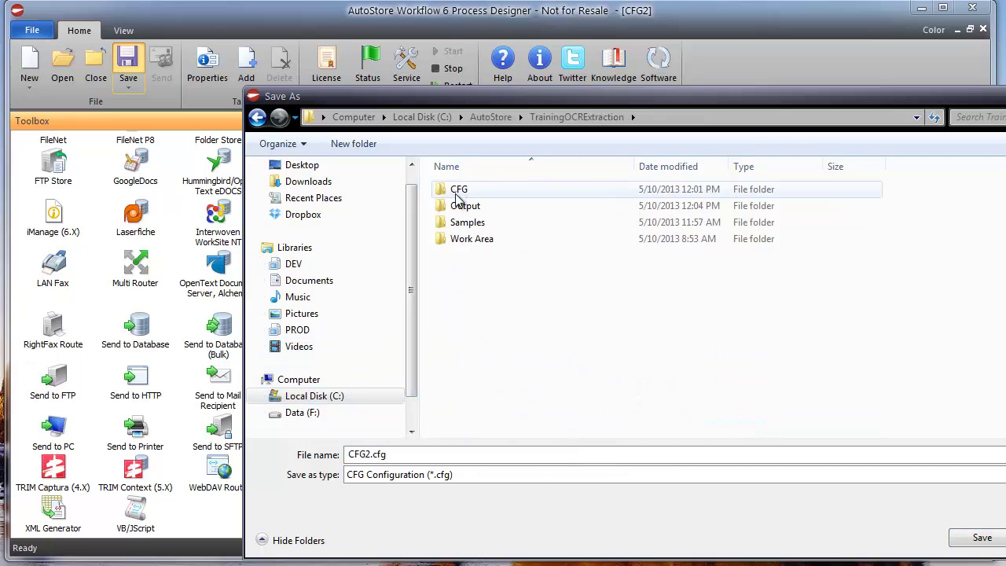
double_click(460, 192)
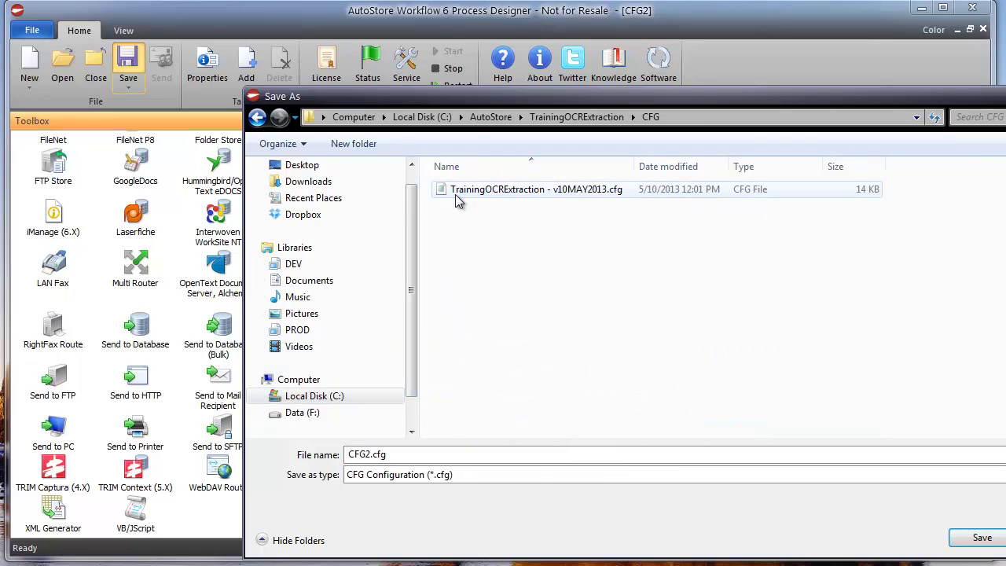
click(437, 190)
click(401, 455)
click(474, 454)
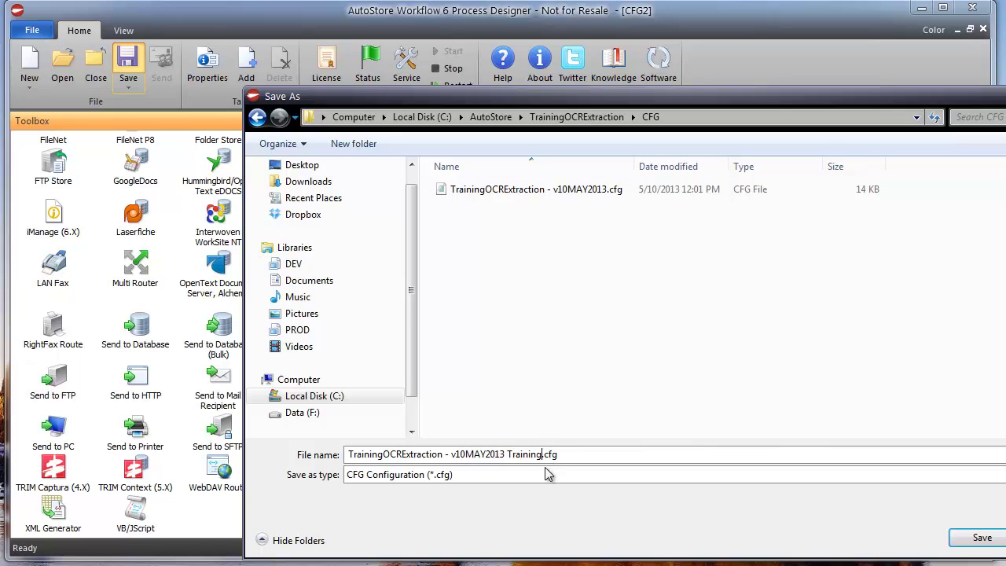
Save as the Training file, insert ABBYY FineReader OCR after AutoCapture, and rearrange nodes
click(971, 538)
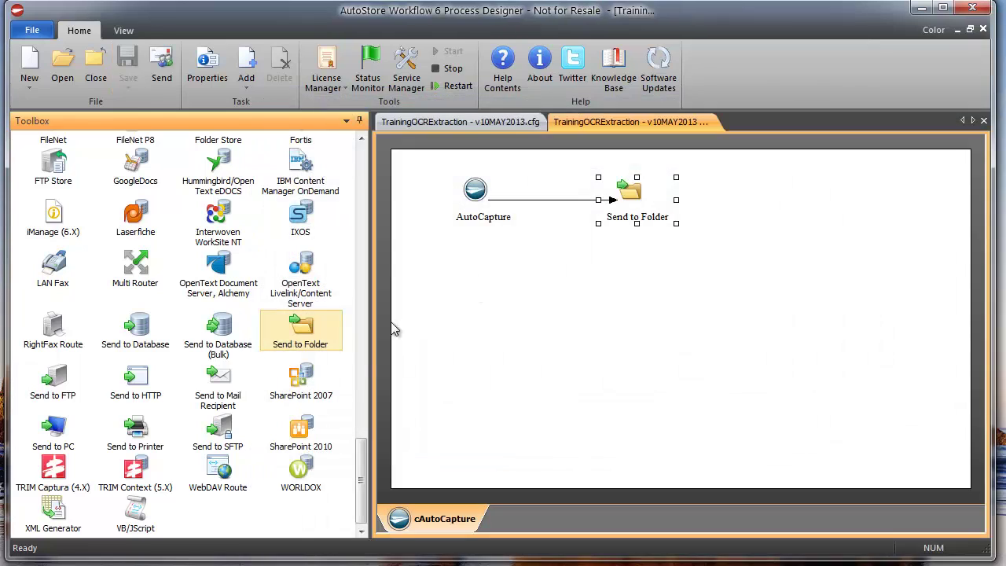
drag(357, 489, 364, 243)
drag(56, 345, 566, 206)
drag(629, 191, 786, 189)
click(438, 192)
drag(438, 191, 438, 192)
drag(556, 191, 604, 192)
drag(765, 187, 455, 317)
mouse_move(361, 253)
mouse_down()
mouse_move(353, 385)
mouse_move(359, 252)
mouse_up()
Insert Data Filter between the OCR step and Send to Folder and arrange them
drag(55, 287, 529, 265)
drag(468, 312, 590, 314)
drag(526, 256, 444, 305)
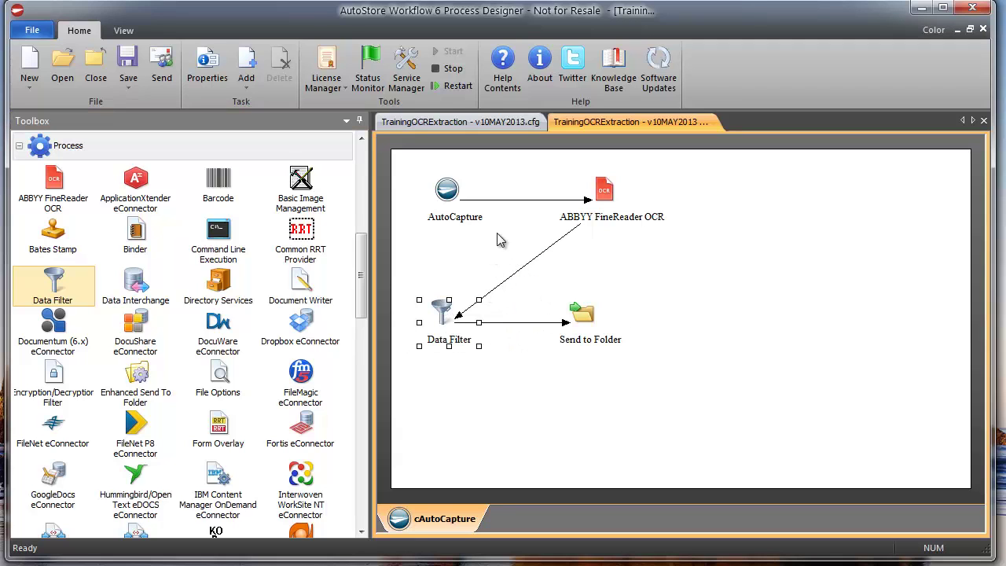
drag(589, 308, 675, 308)
mouse_move(361, 305)
mouse_down()
mouse_move(361, 336)
mouse_move(364, 305)
mouse_up()
Insert Document Writer between OCR and Data Filter, arrange the chain, and save
click(312, 227)
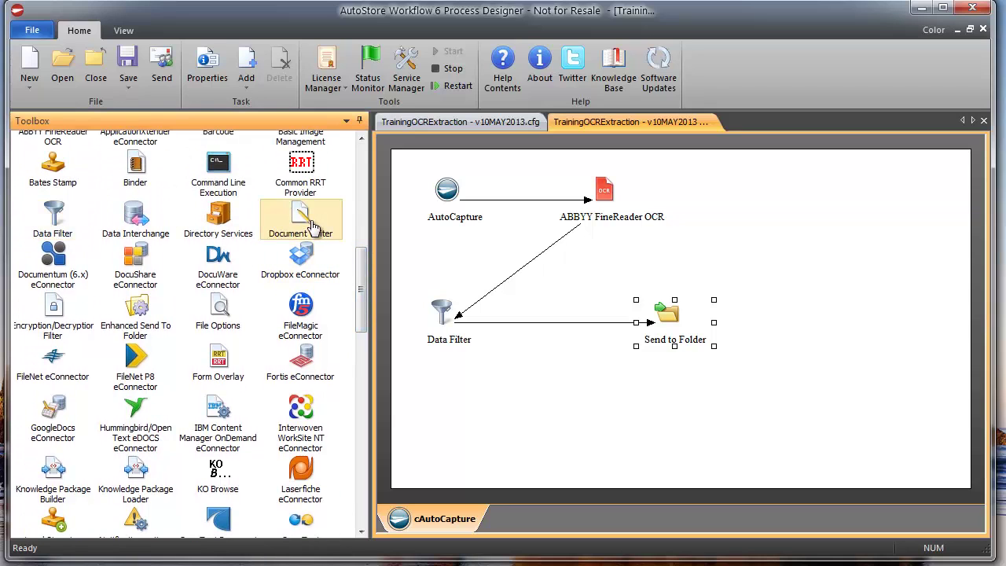
drag(313, 226, 534, 285)
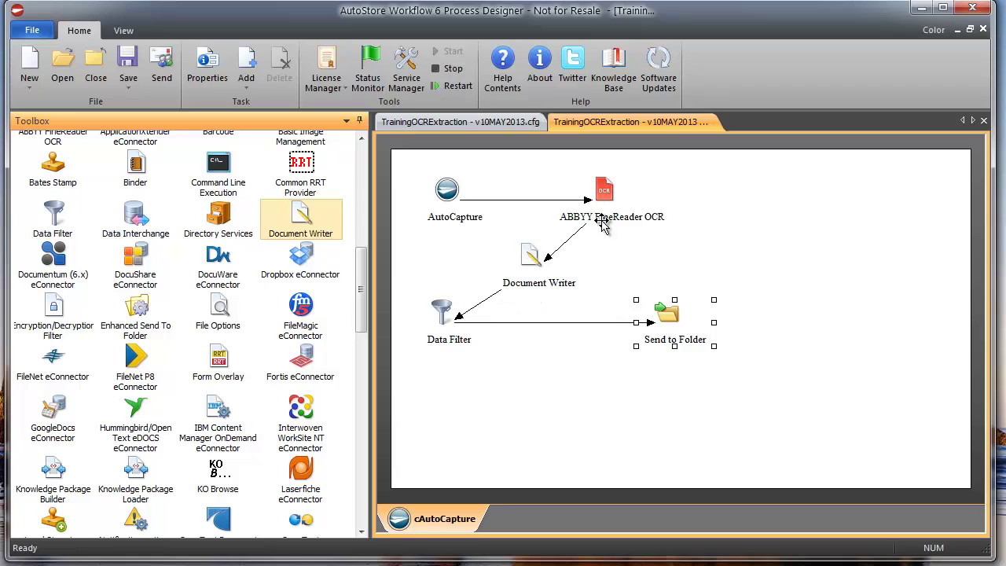
click(530, 254)
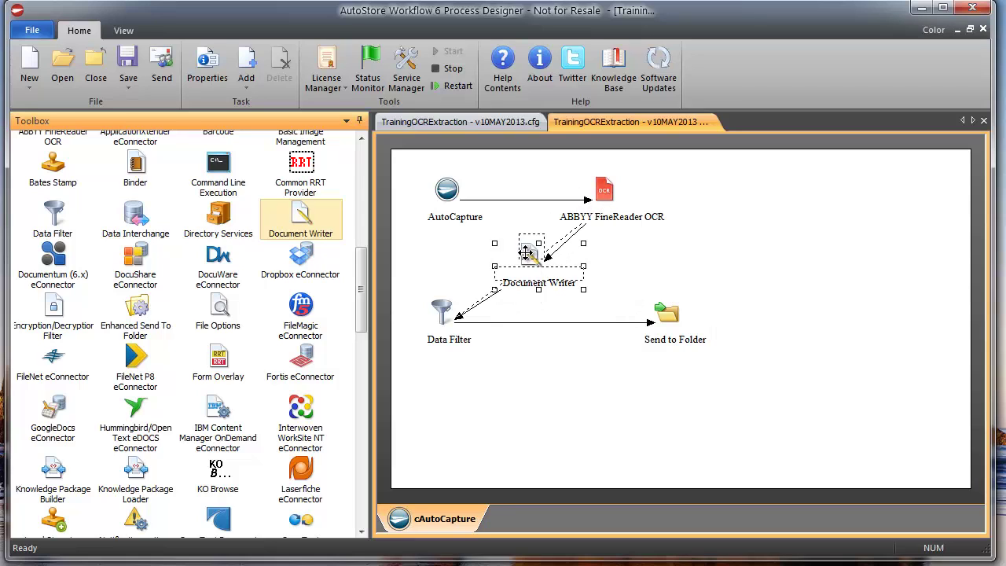
drag(526, 253, 527, 253)
drag(666, 316, 611, 315)
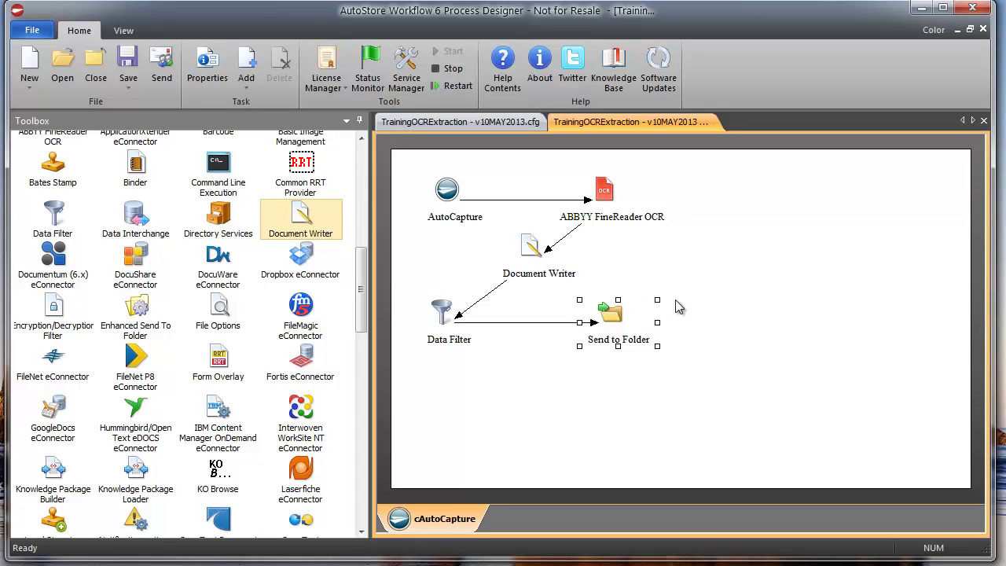
click(128, 64)
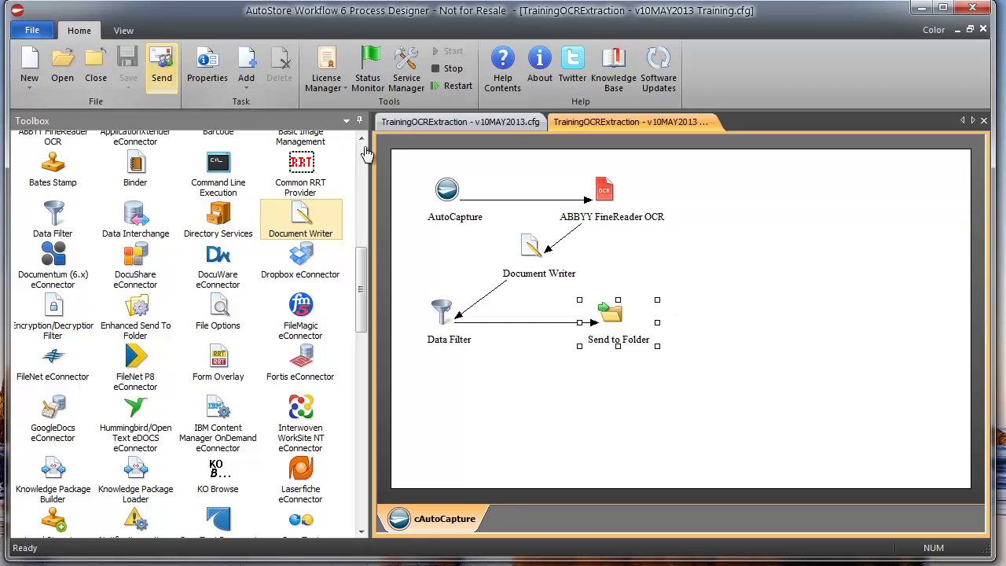
Add an AutoCapture form 'Intelligent Extract' with button 'Submit' and view its components
double_click(447, 190)
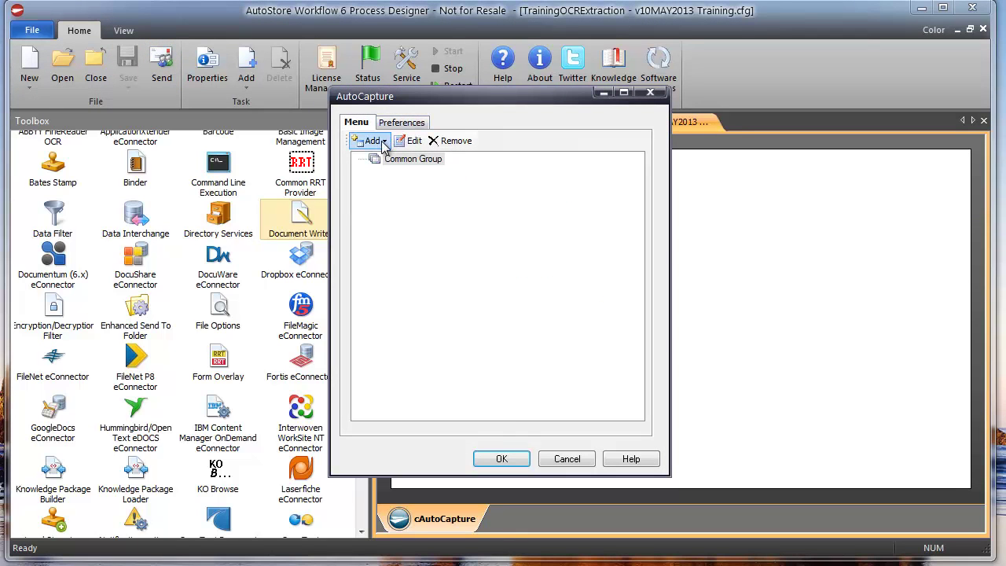
click(373, 141)
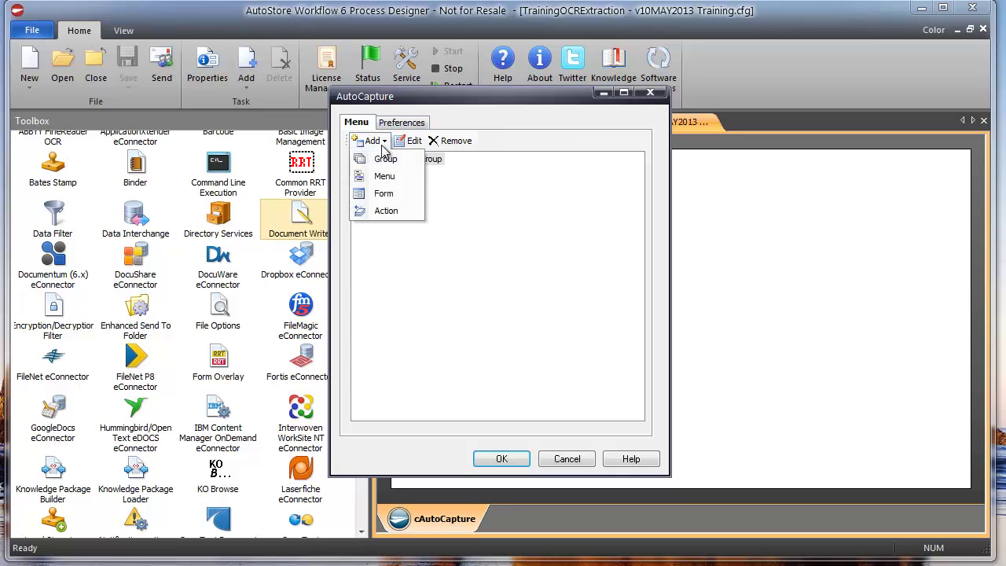
click(384, 197)
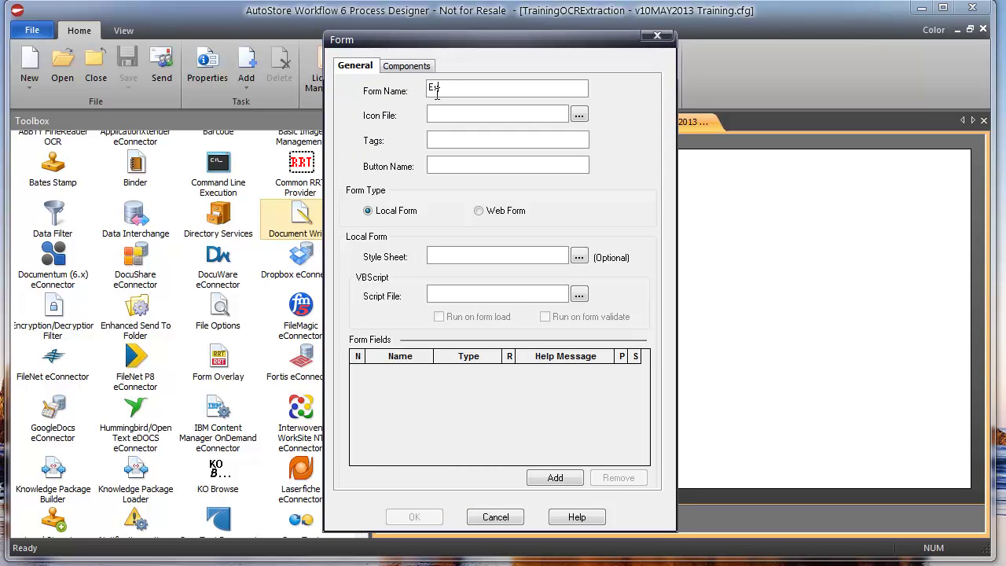
text(Intelligent Ex)
key(Tab)
key(Tab)
text(Su)
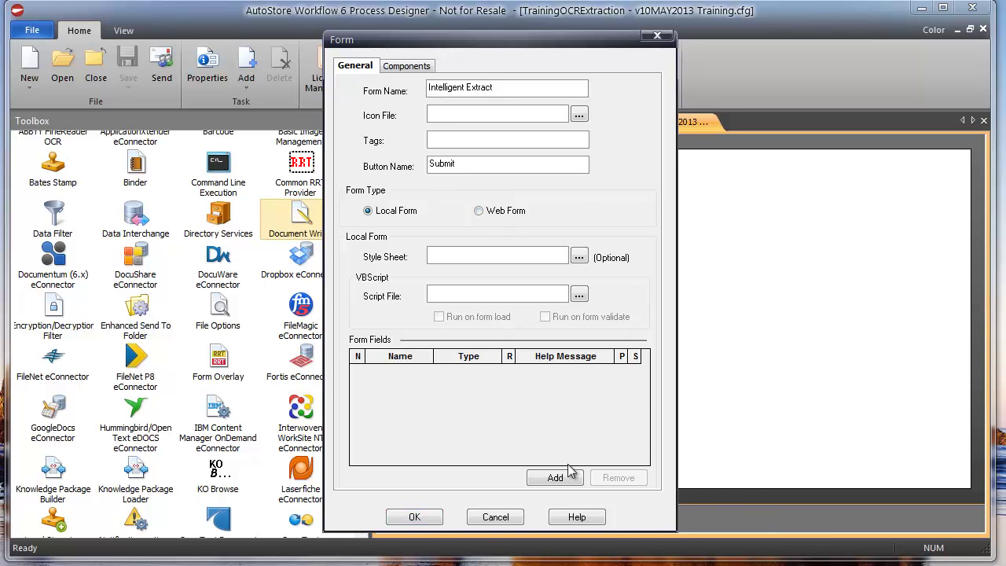
click(404, 67)
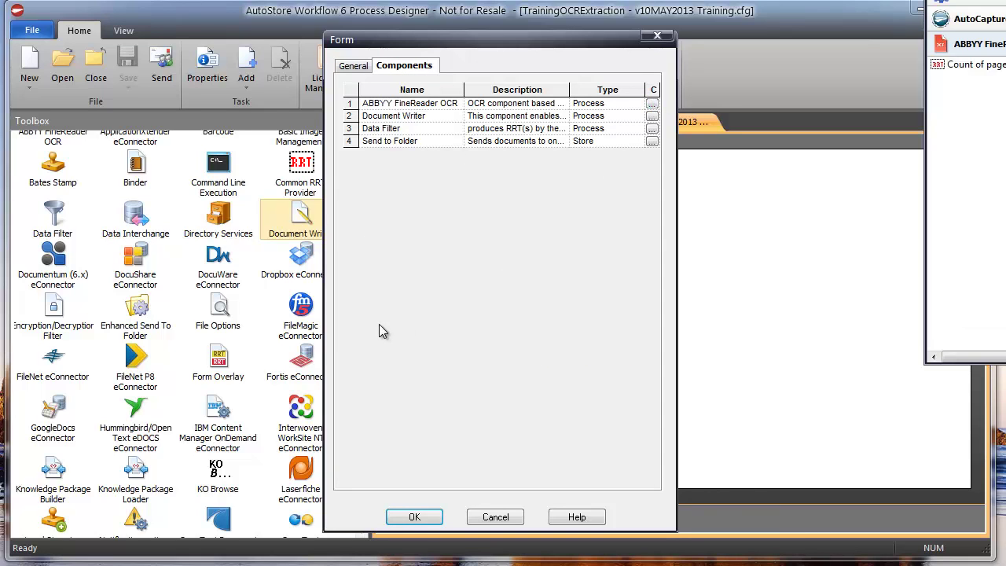
Activate ABBYY FineReader OCR with Zoned OCR output instead of File output
key(Return)
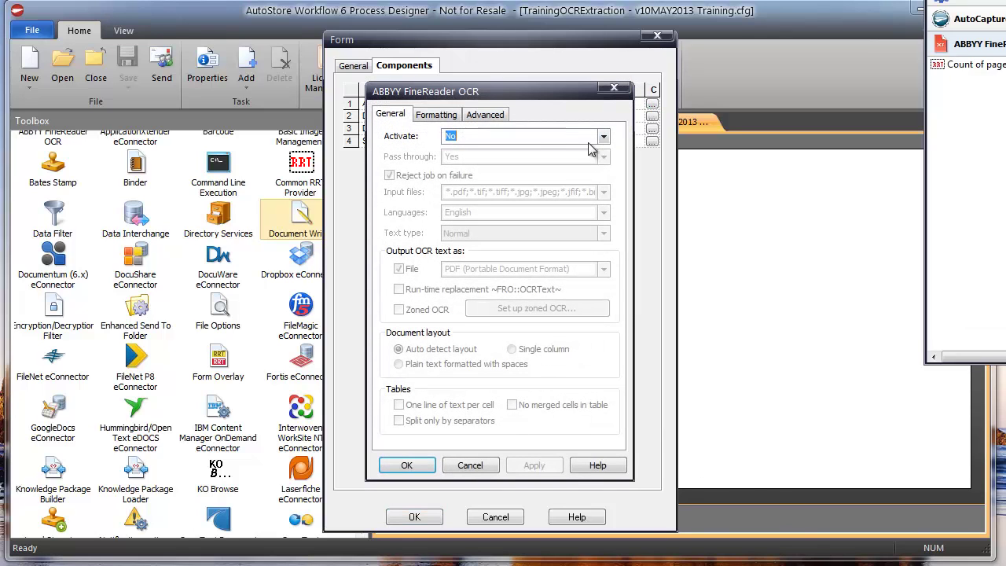
click(603, 137)
click(525, 166)
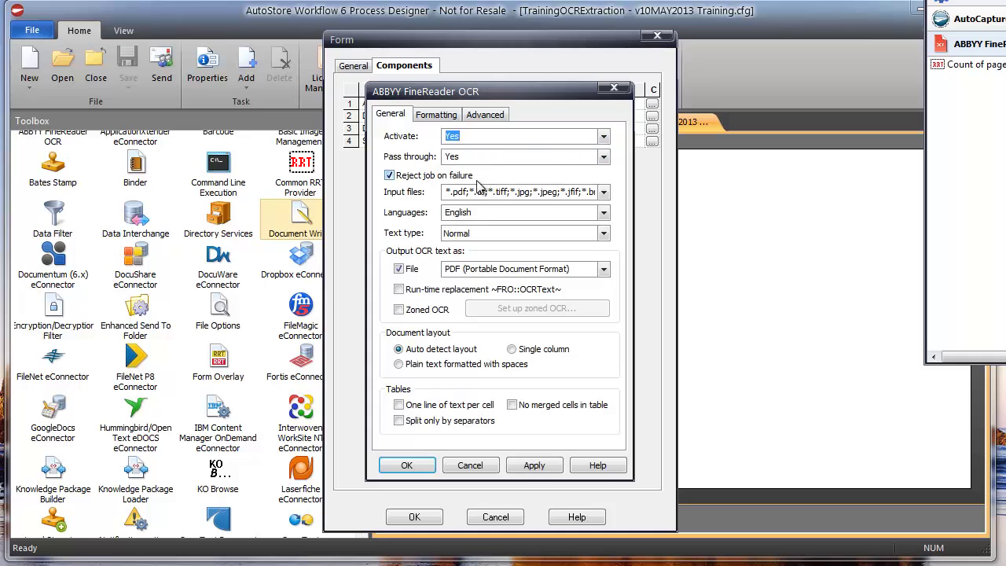
click(408, 312)
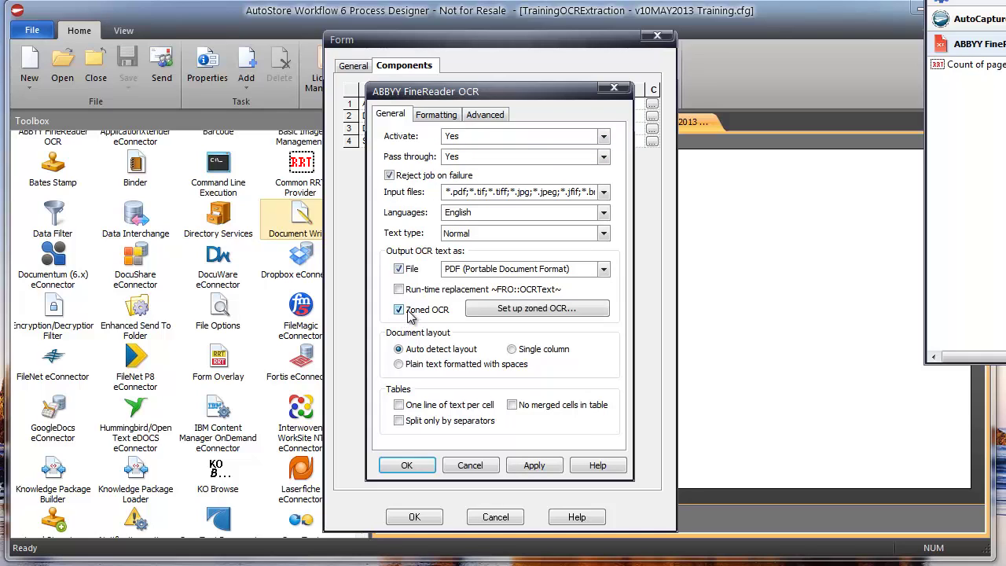
click(400, 269)
Apply the changed OCR settings and start the zoned OCR setup
click(537, 309)
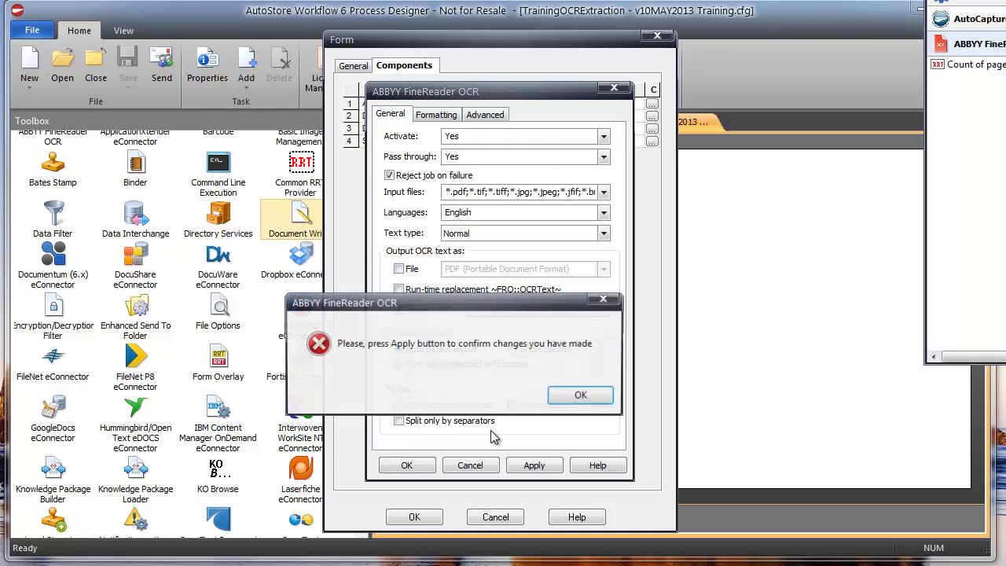
click(580, 399)
click(534, 465)
click(554, 315)
Load Samples\clean.tif, zoom in, and draw a zone around the invoice number
click(691, 157)
click(635, 133)
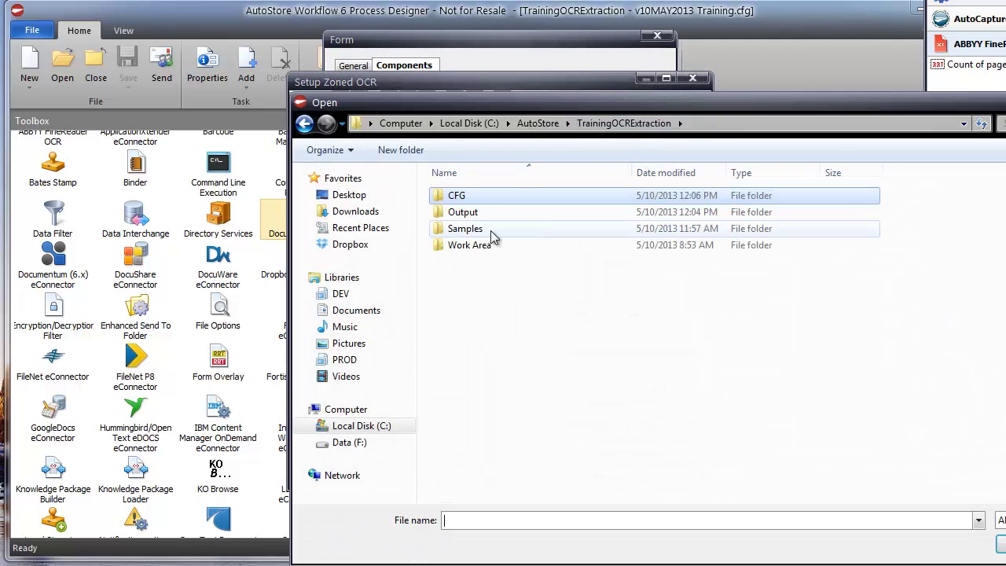
double_click(477, 226)
click(484, 215)
double_click(484, 215)
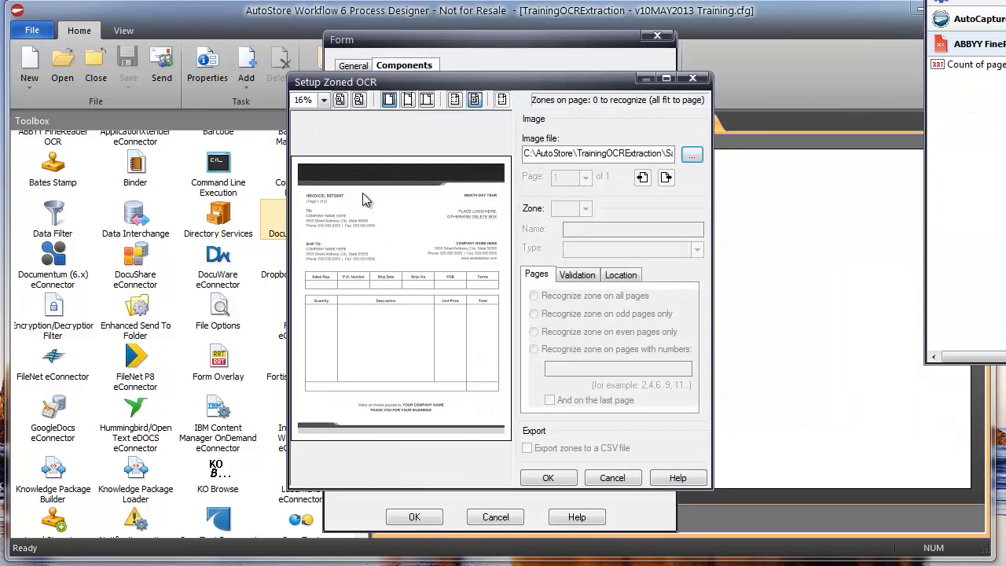
click(340, 100)
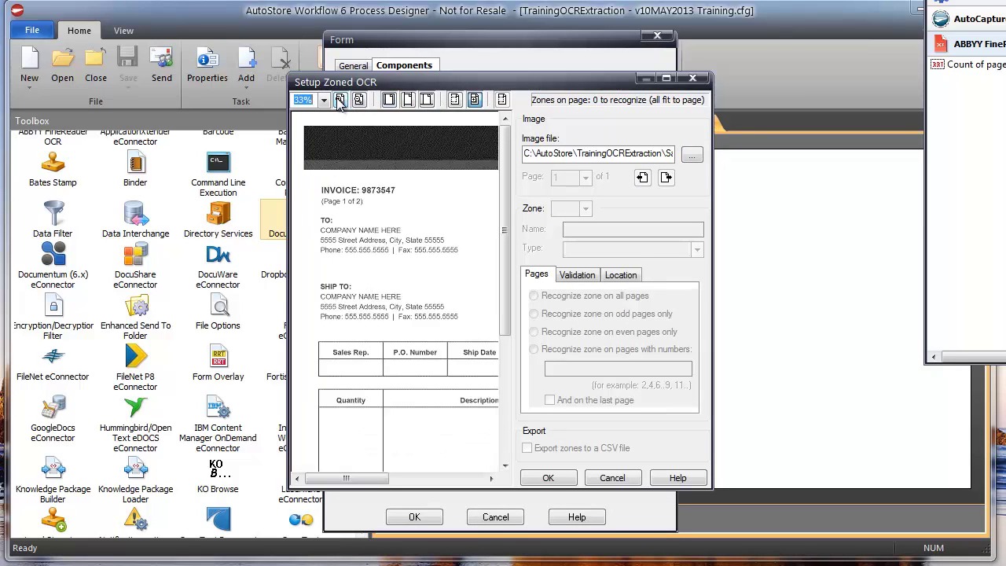
click(339, 100)
click(359, 100)
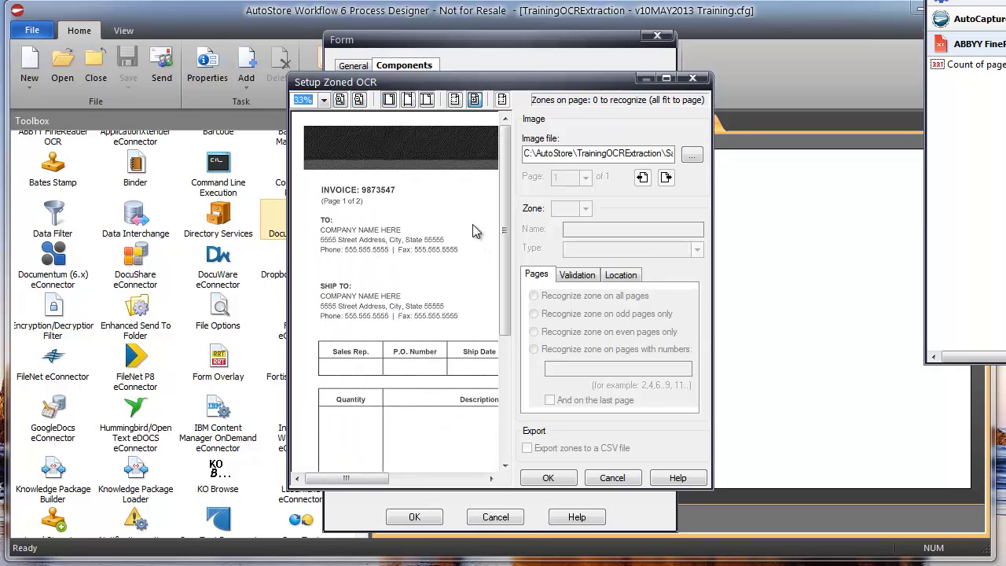
drag(459, 221, 301, 162)
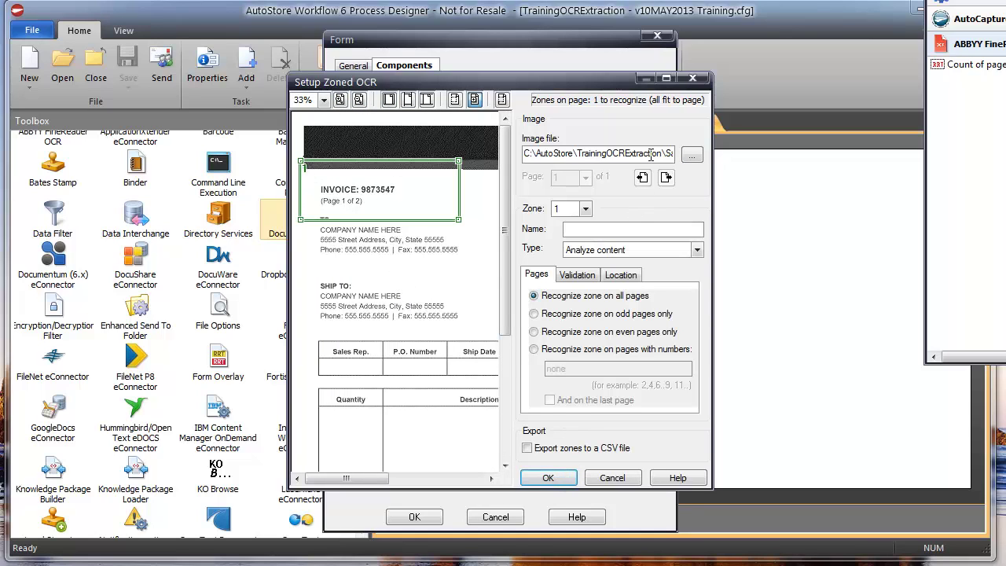
Switch to skewed.tif, name the zone InvoiceNumber, review Advanced options, and confirm the OCR settings
click(693, 154)
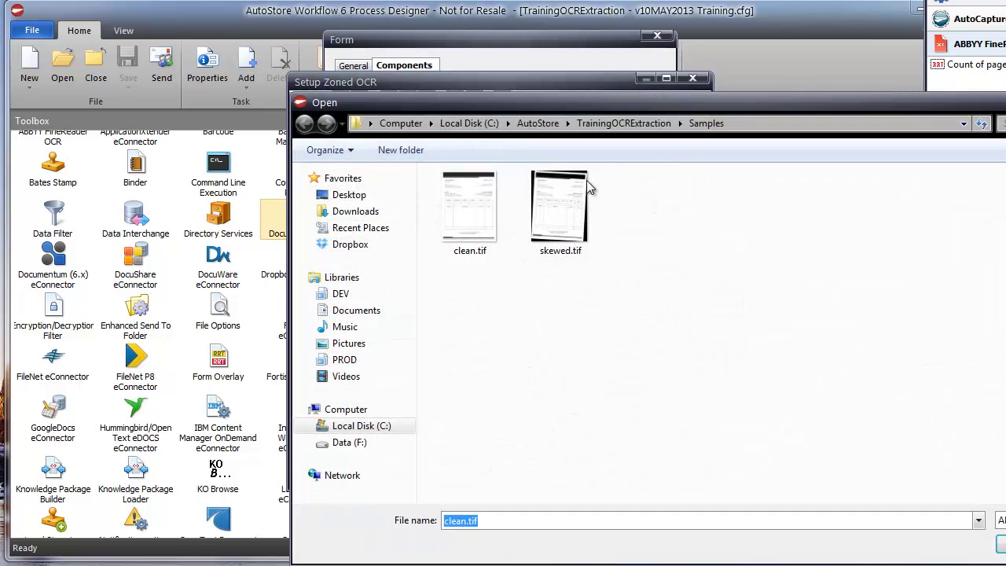
double_click(559, 216)
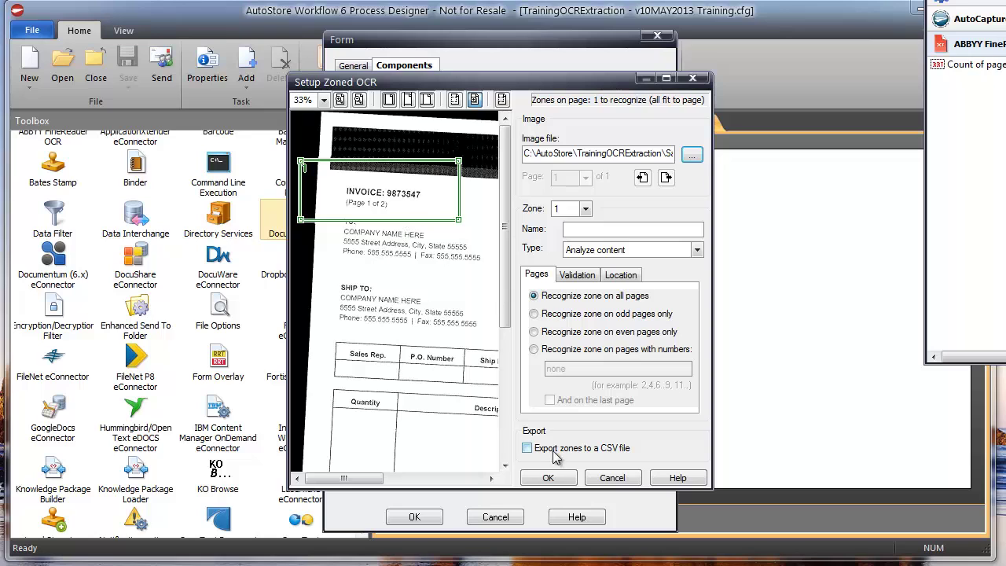
click(548, 479)
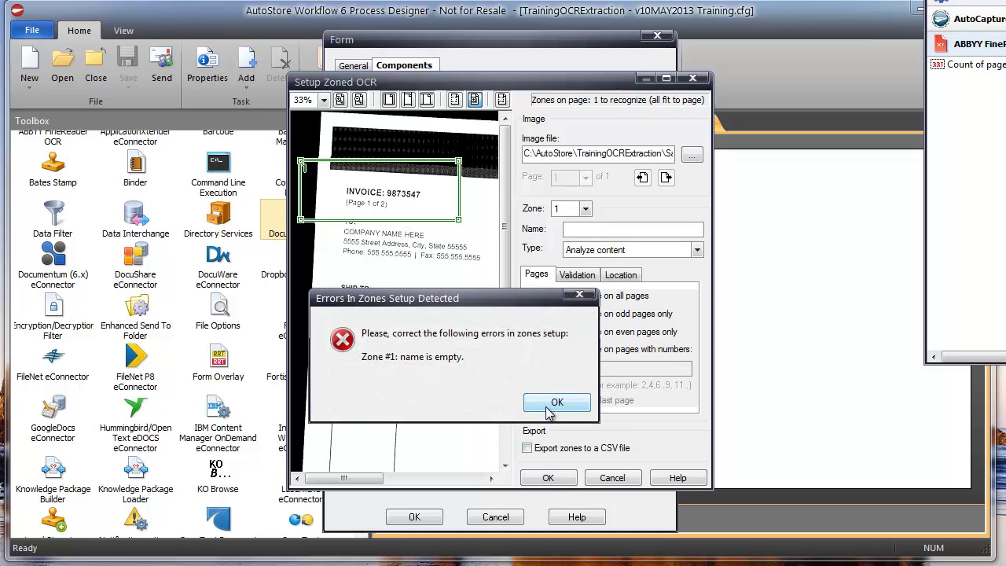
click(558, 402)
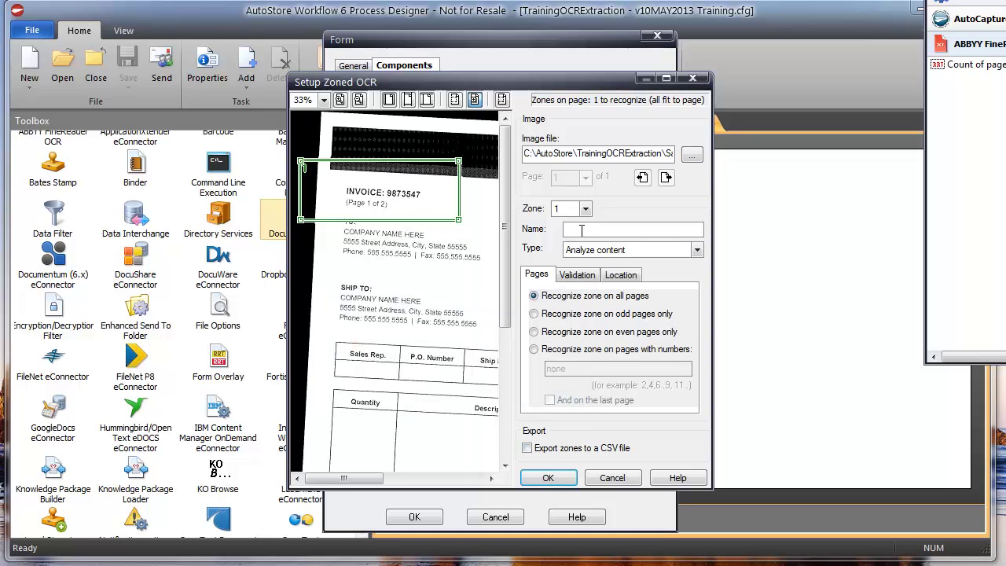
text(InvoiceNumber)
click(548, 478)
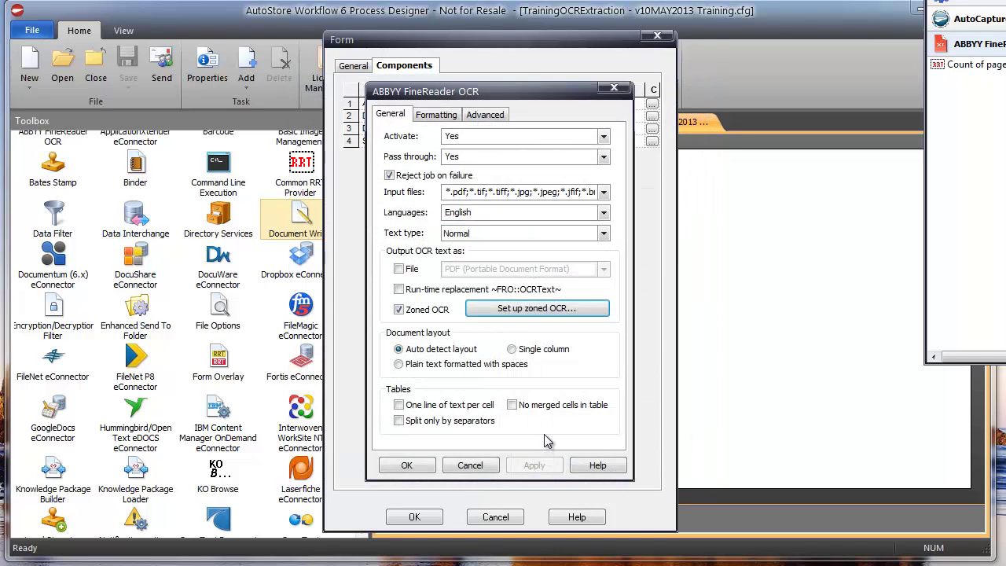
click(487, 115)
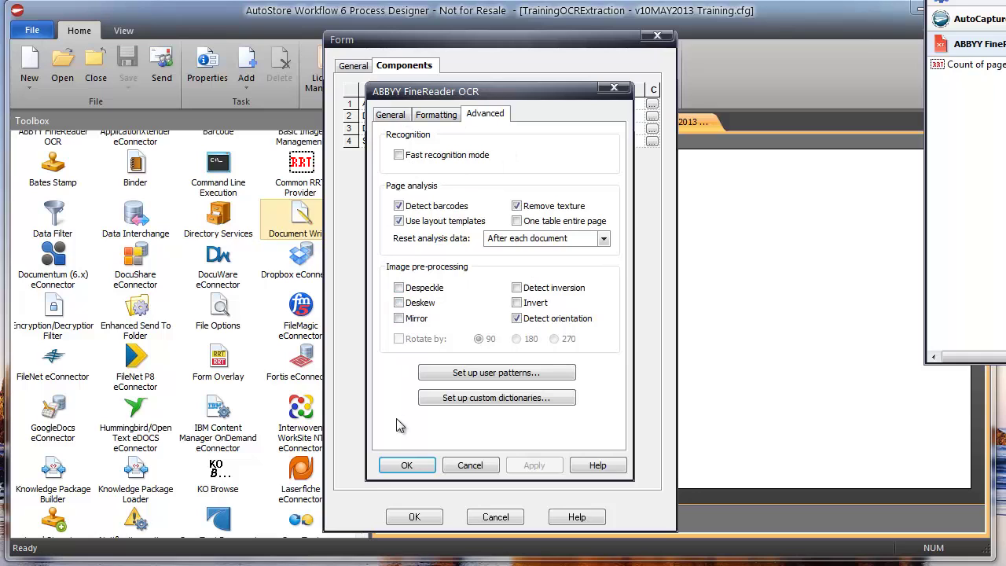
click(405, 466)
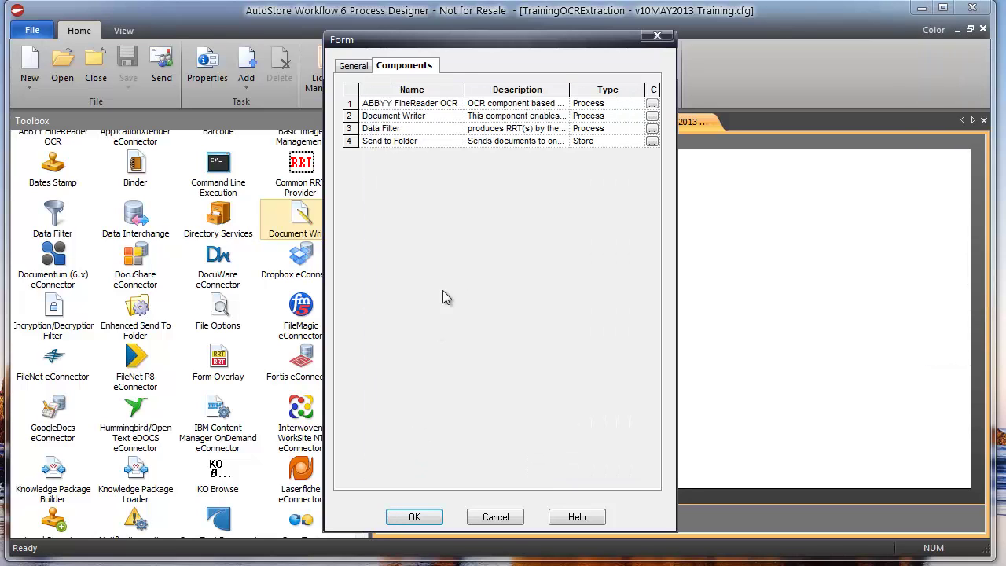
Activate Document Writer, insert the InvoiceNumber zone into its template, and set the page number to 1
click(651, 117)
click(321, 40)
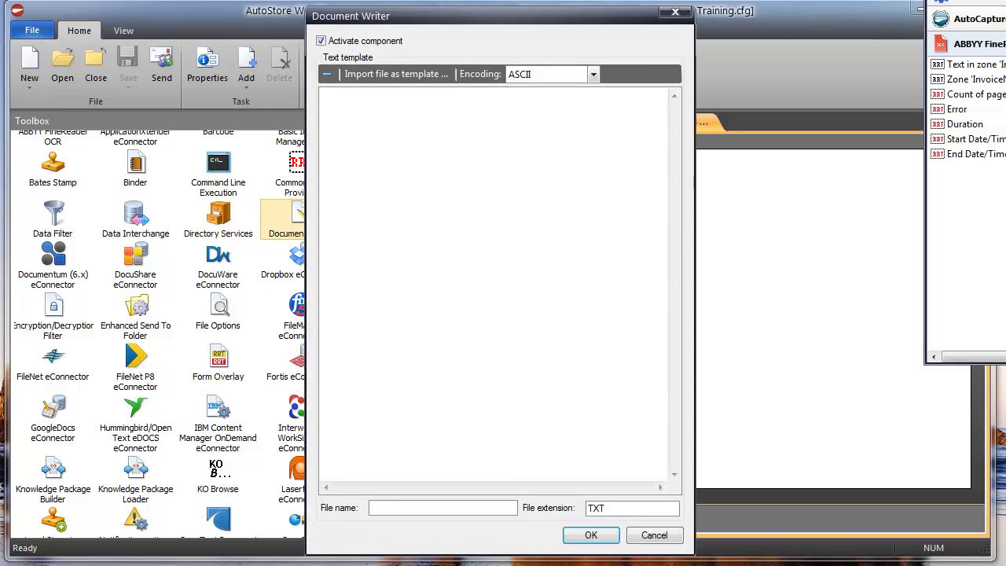
drag(1001, 75, 369, 101)
drag(470, 96, 436, 95)
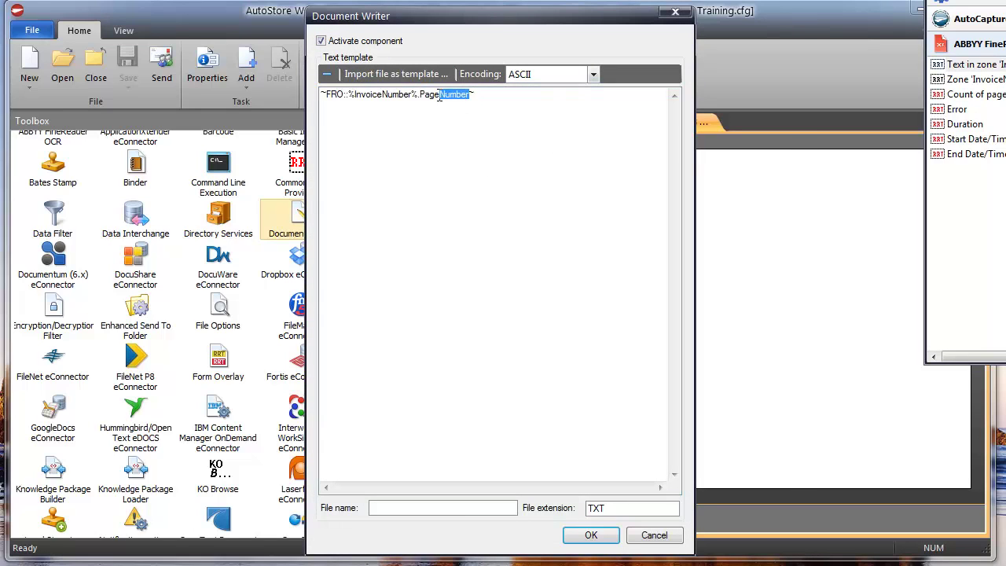
text(1)
click(593, 537)
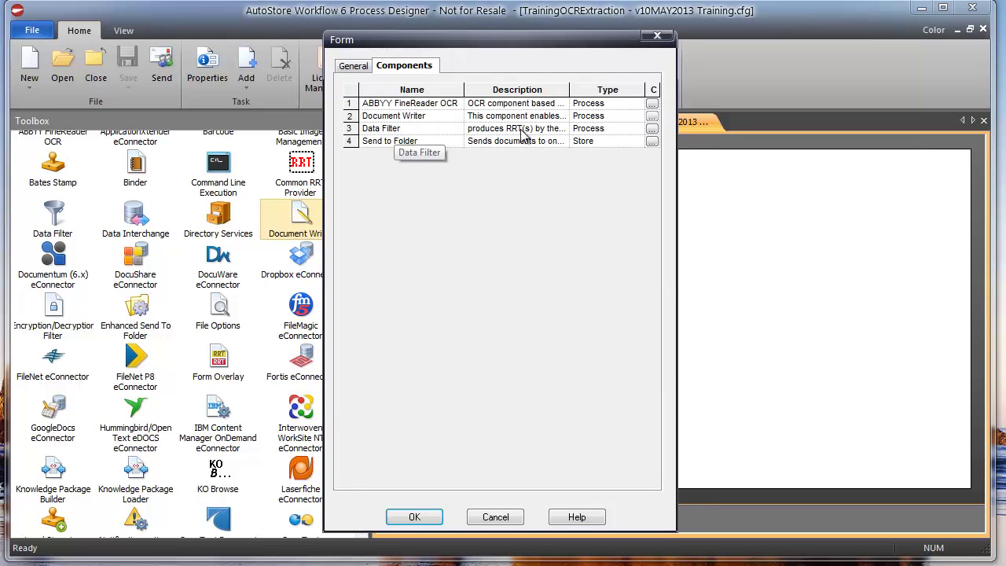
Set Data Filter's Activate to Yes, cancel a started Match Regular Expression filter, and save
click(652, 129)
click(564, 131)
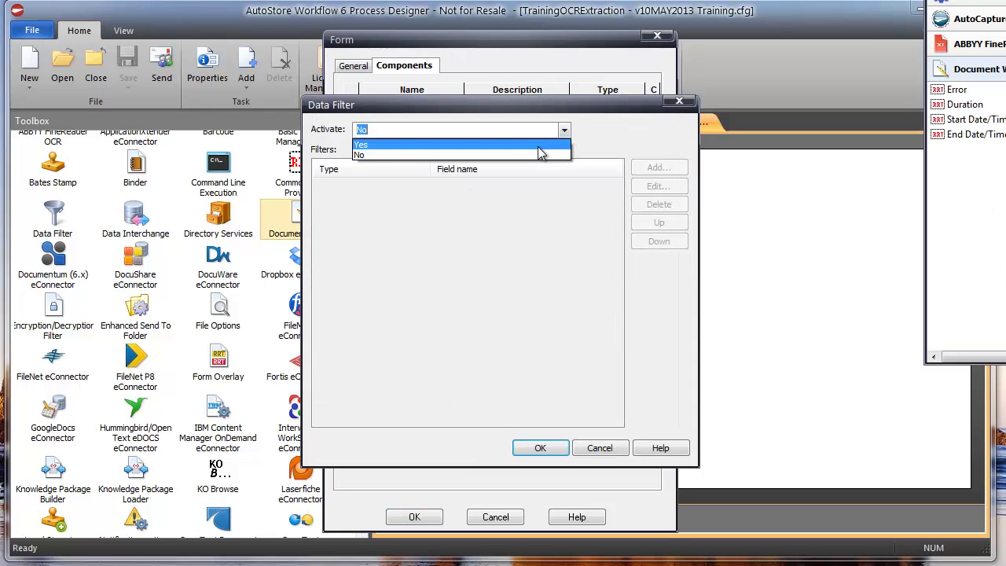
click(540, 146)
click(659, 168)
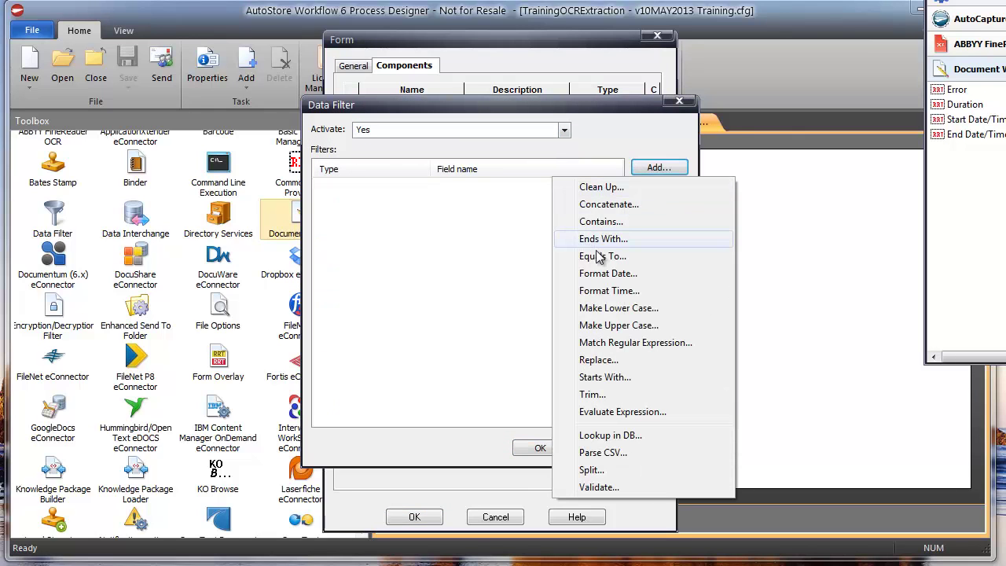
click(644, 346)
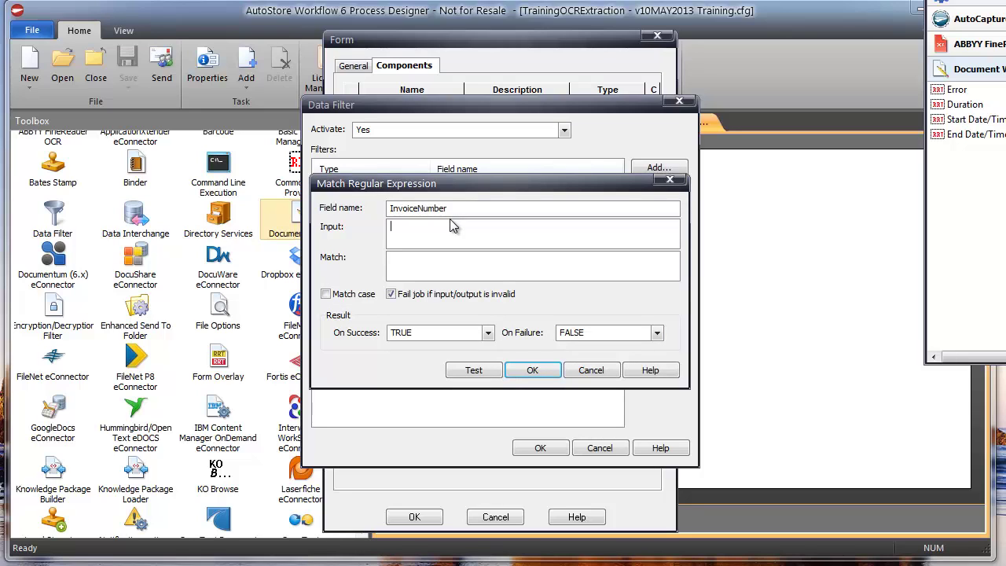
click(568, 375)
click(542, 446)
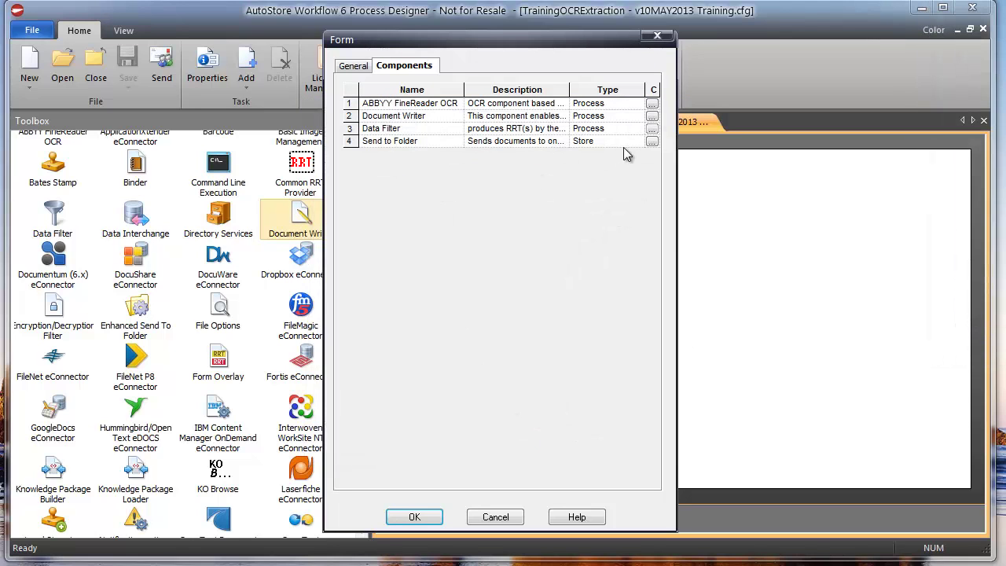
Close the form and AutoCapture settings, then add Professional Image Management to the workflow
click(428, 522)
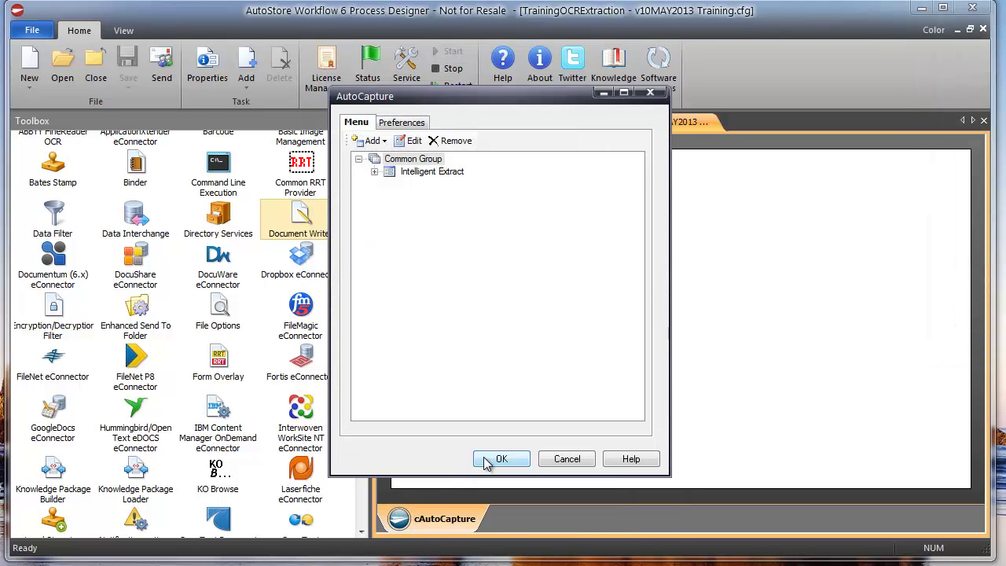
click(502, 458)
scroll(360, 329, up, 4)
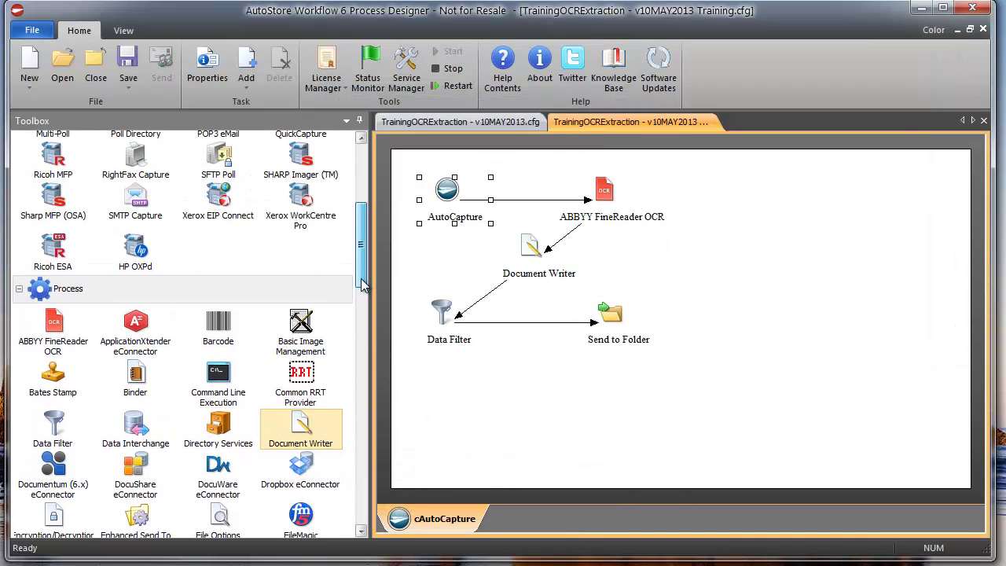
scroll(365, 333, down, 4)
scroll(369, 337, down, 7)
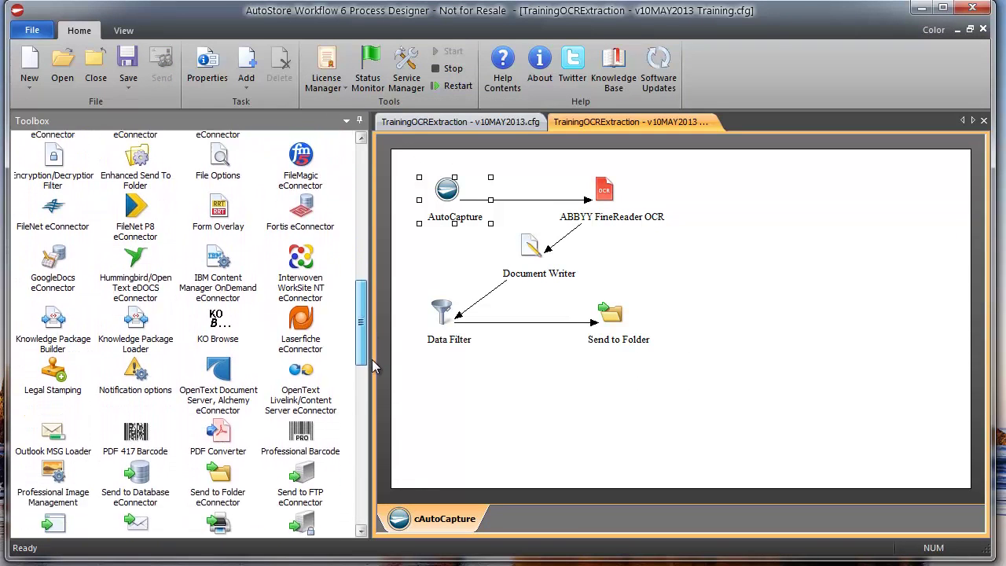
drag(53, 330, 581, 186)
In the Intelligent Extract form, enable Deskew and Despeckle for the scanned image
double_click(446, 189)
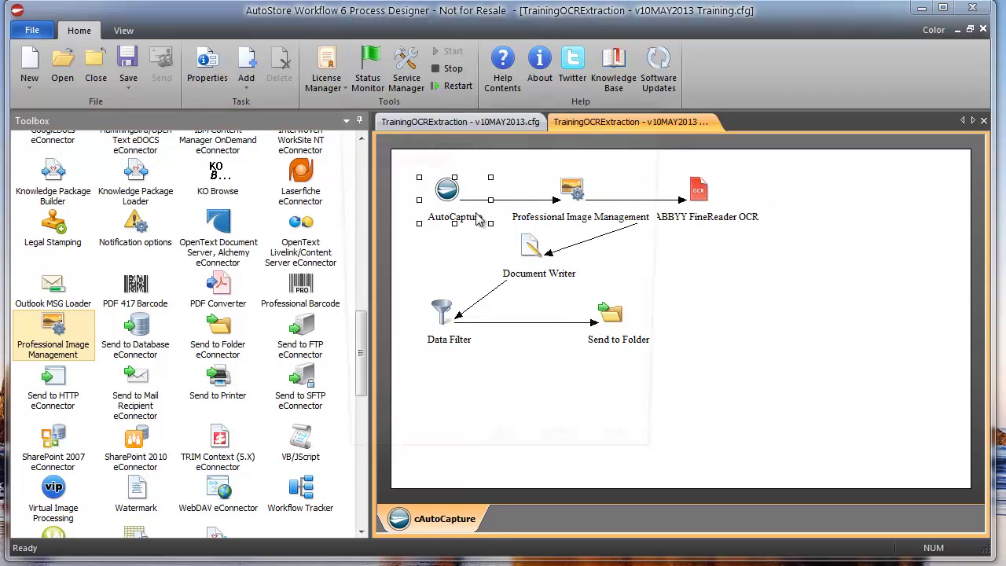
click(389, 173)
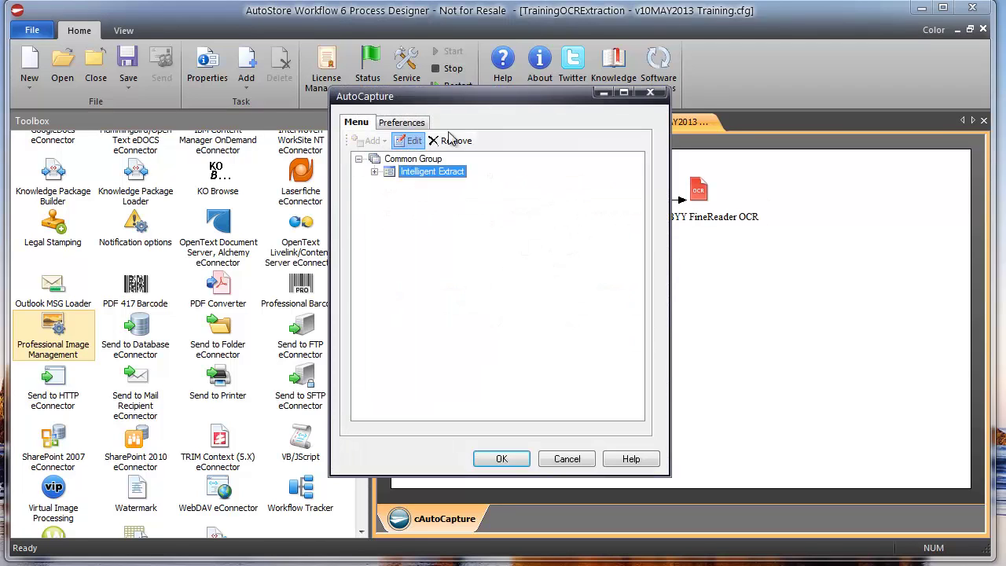
click(409, 140)
click(424, 67)
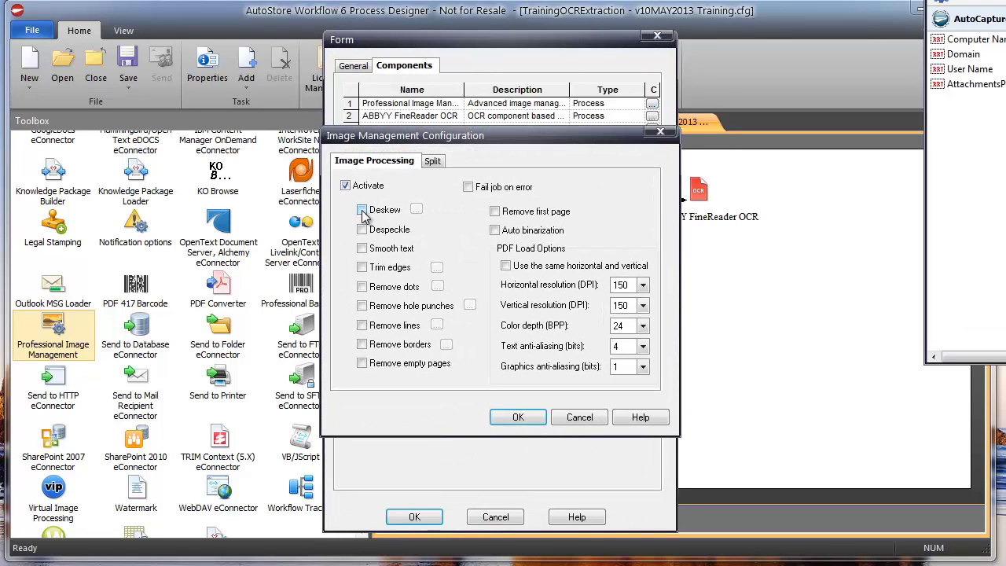
click(362, 210)
click(362, 230)
click(518, 417)
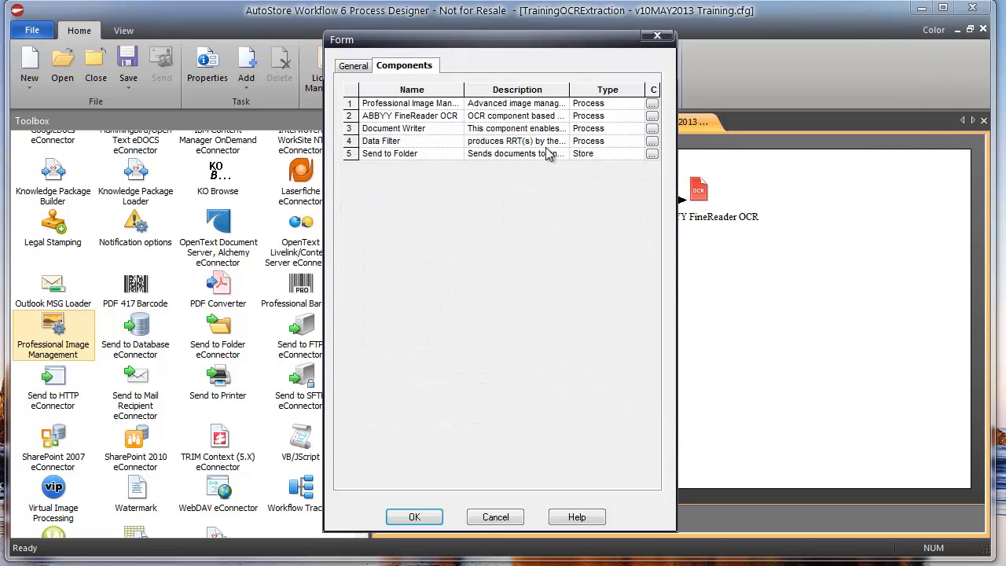
Add the Output folder destination with renaming schema File Name_Counter plus Extension
click(652, 129)
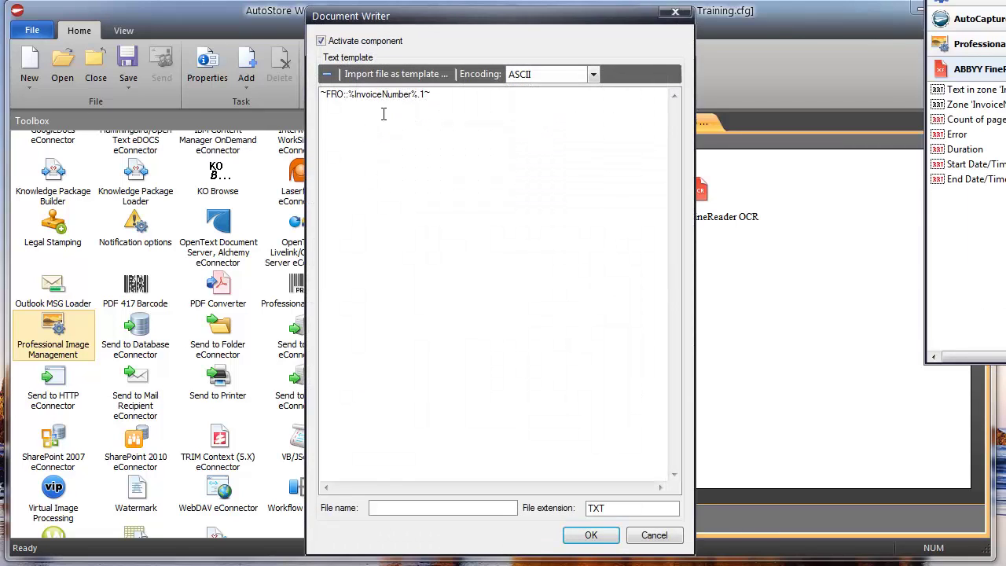
click(589, 539)
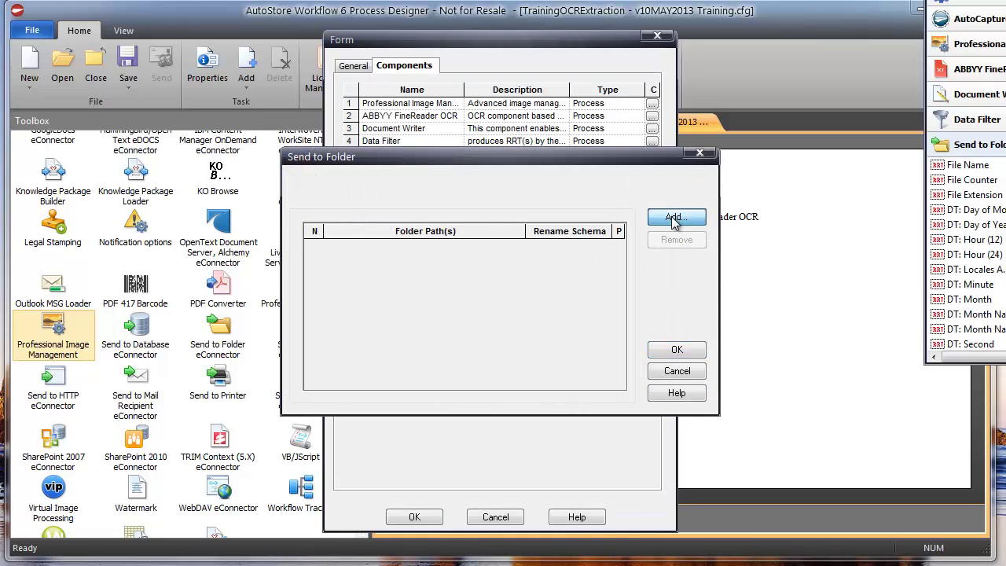
click(672, 220)
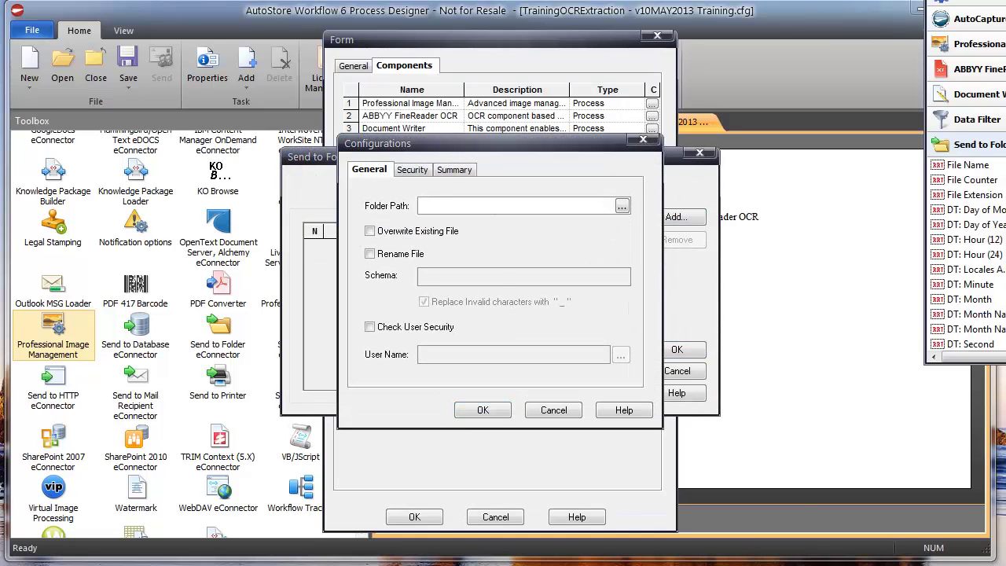
text(C:\AutoStore\TrainingOCRExtraction\Output\)
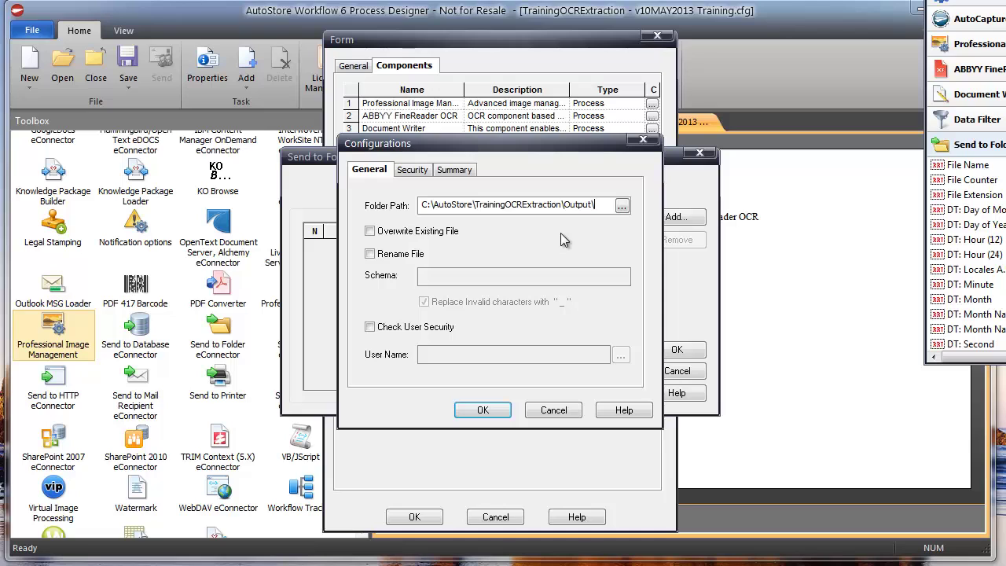
click(397, 255)
click(456, 277)
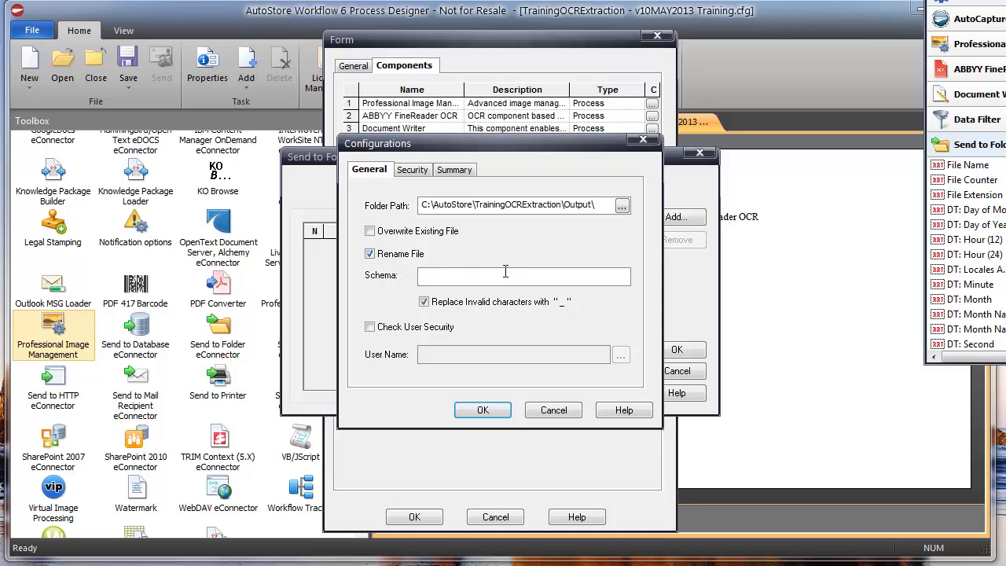
click(967, 165)
shift+click(975, 195)
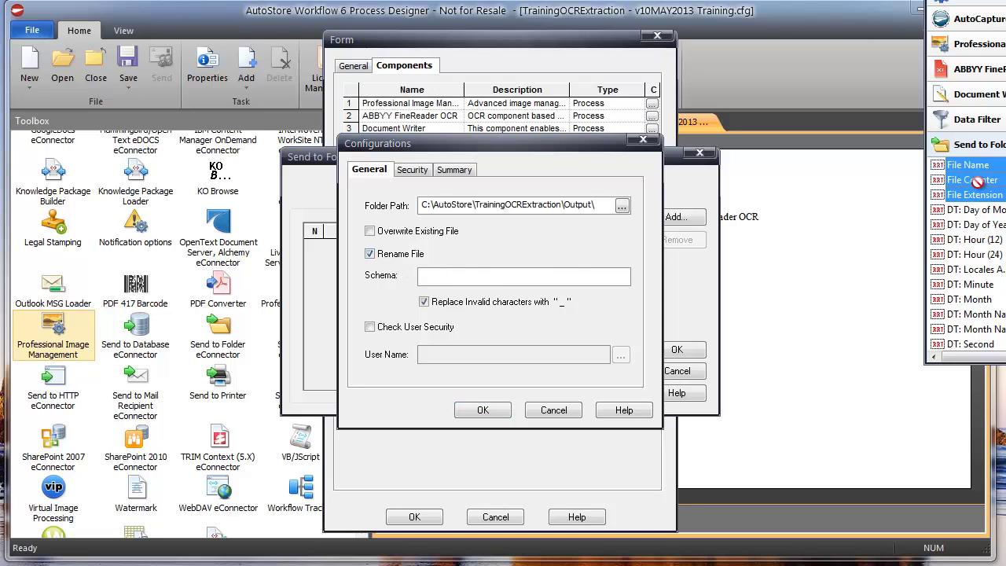
drag(974, 195, 479, 279)
click(480, 276)
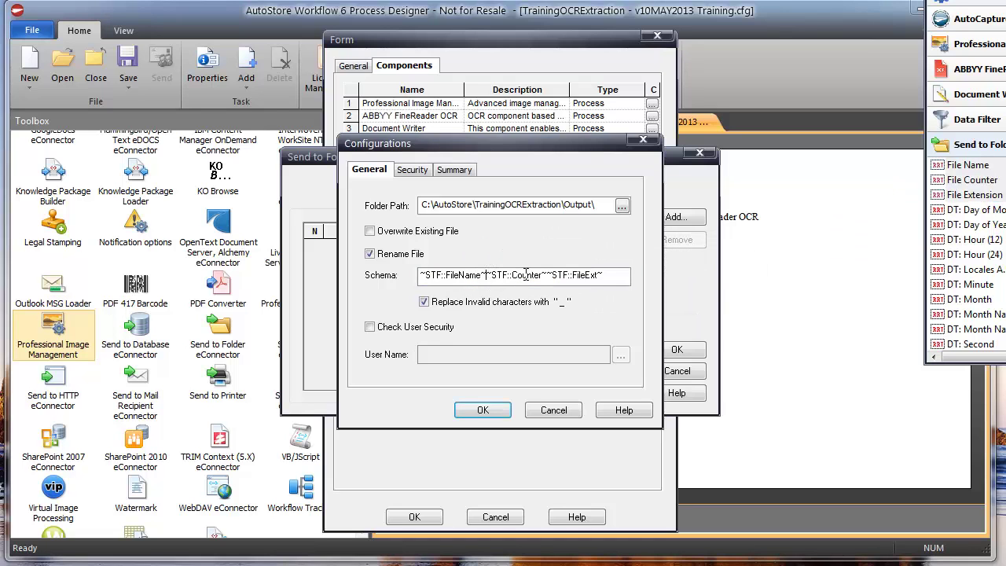
text(_)
Confirm the Send to Folder settings, save the workflow, and restart the server
click(482, 411)
click(676, 349)
click(415, 516)
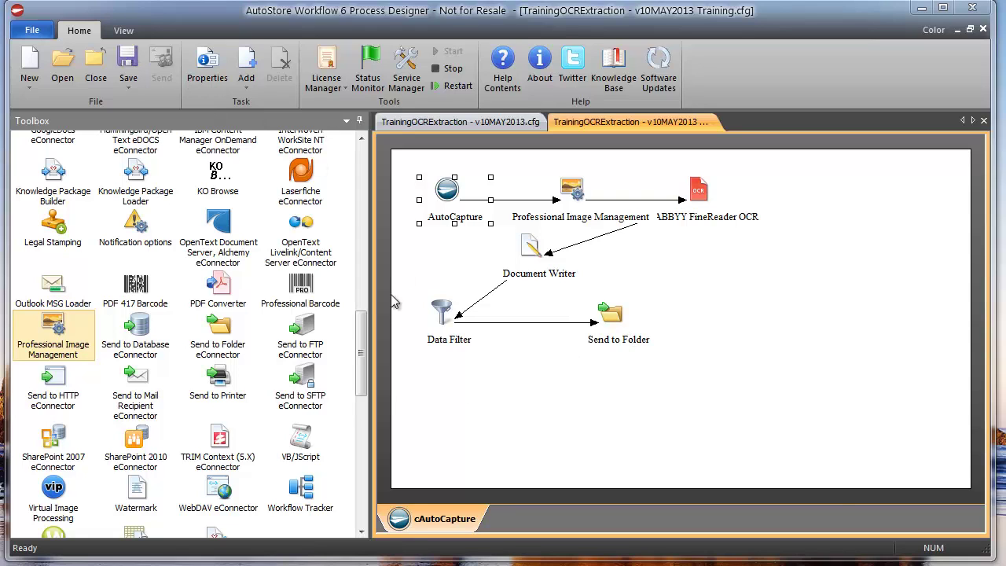
click(128, 67)
click(453, 85)
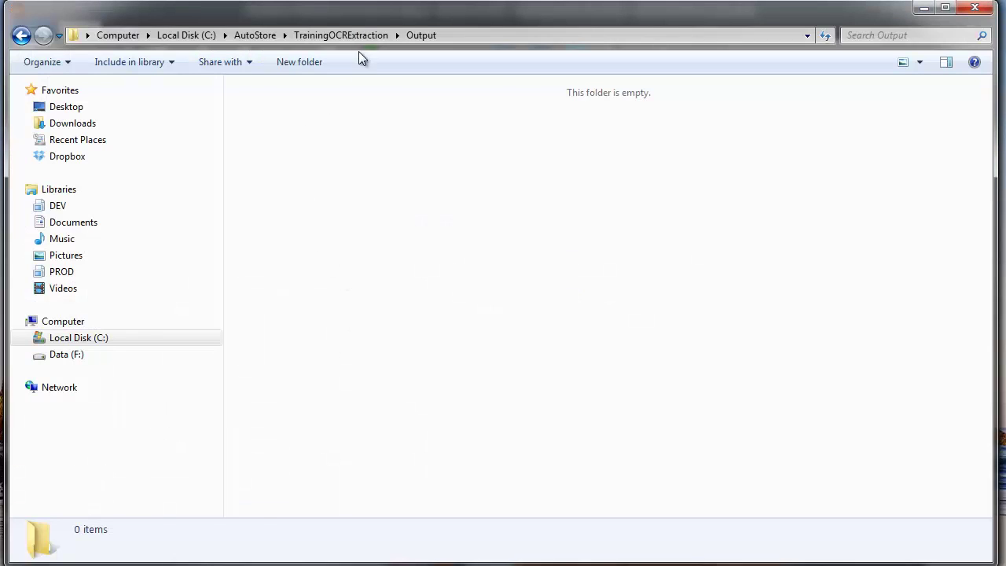
Submit Samples\clean.tif via Send to > Intelligent Extract, then open the Output folder
click(341, 34)
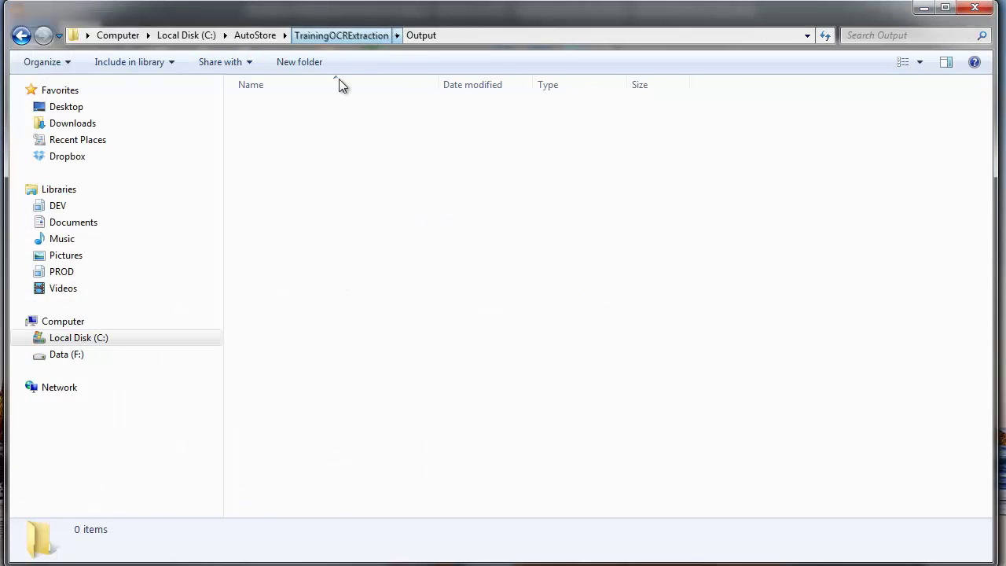
double_click(265, 140)
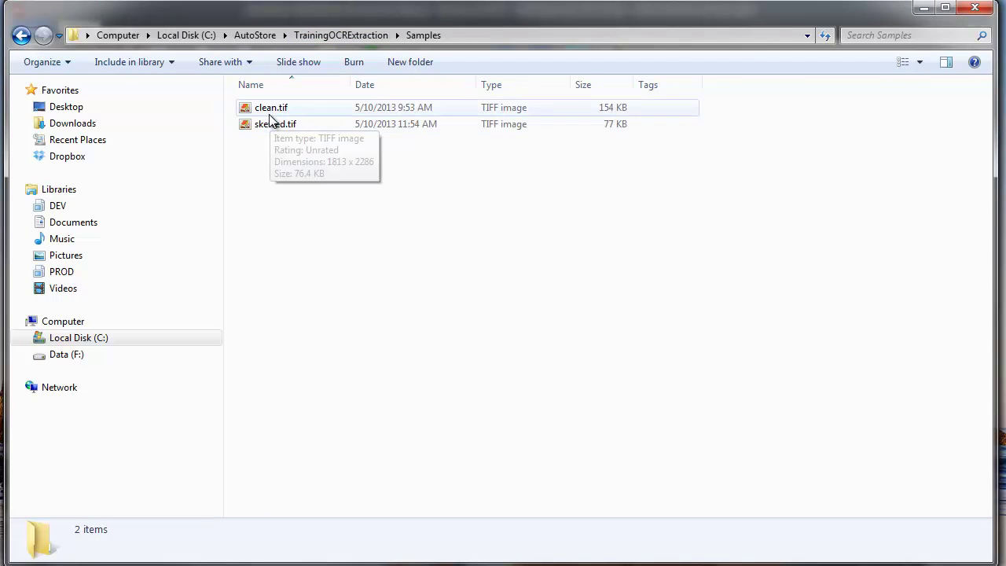
click(271, 109)
right_click(271, 108)
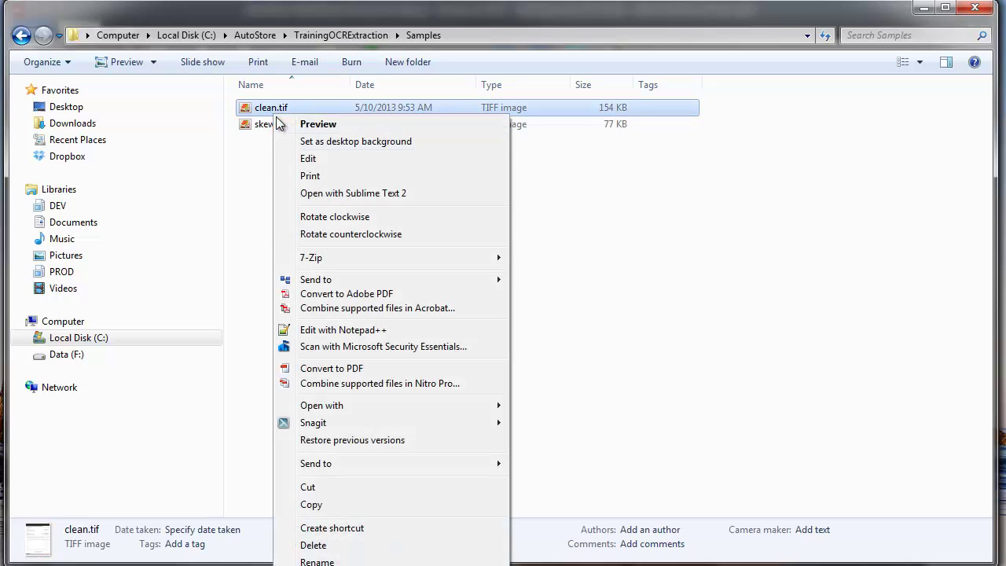
mouse_move(353, 277)
click(560, 281)
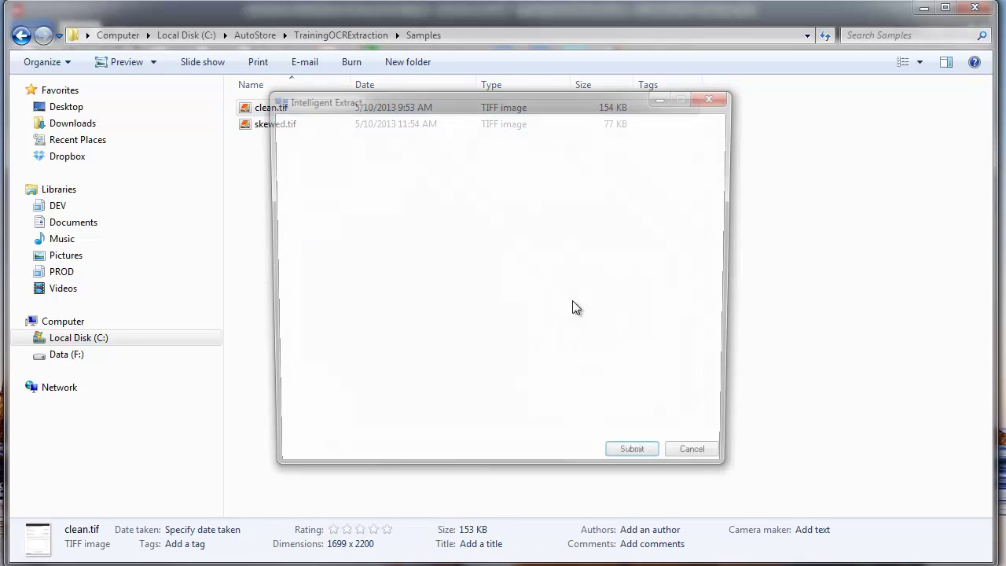
click(649, 460)
key(Return)
click(378, 36)
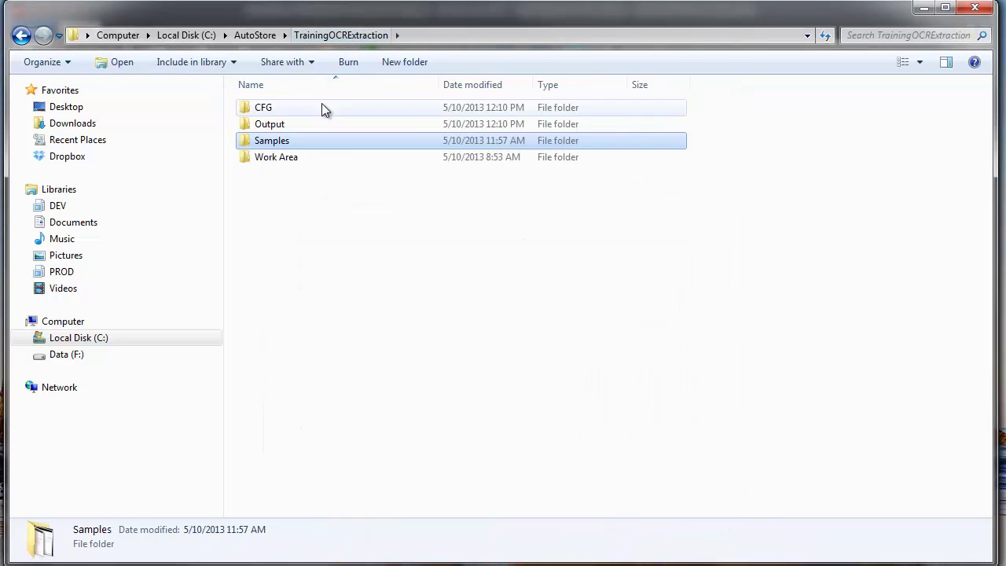
double_click(275, 127)
click(285, 135)
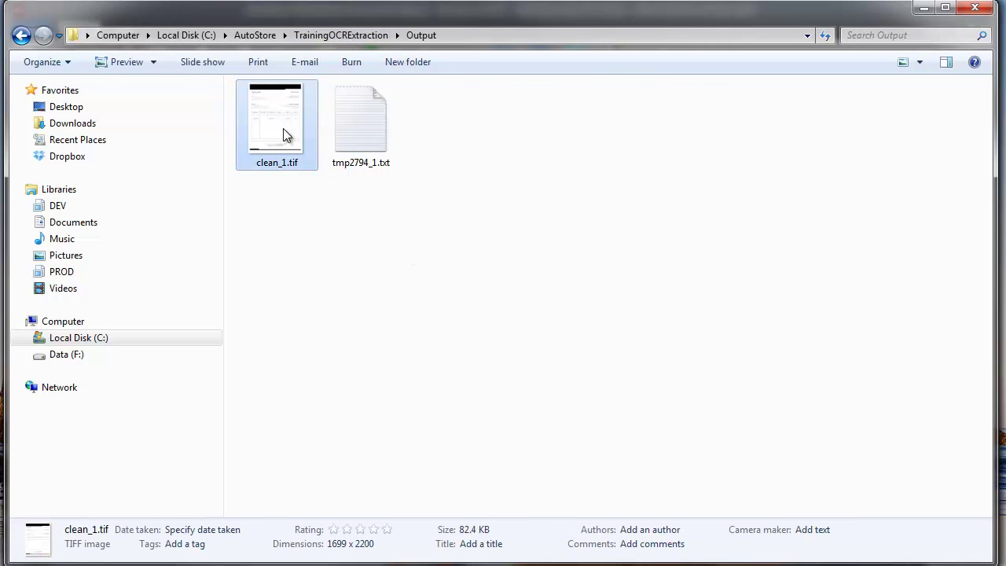
double_click(290, 134)
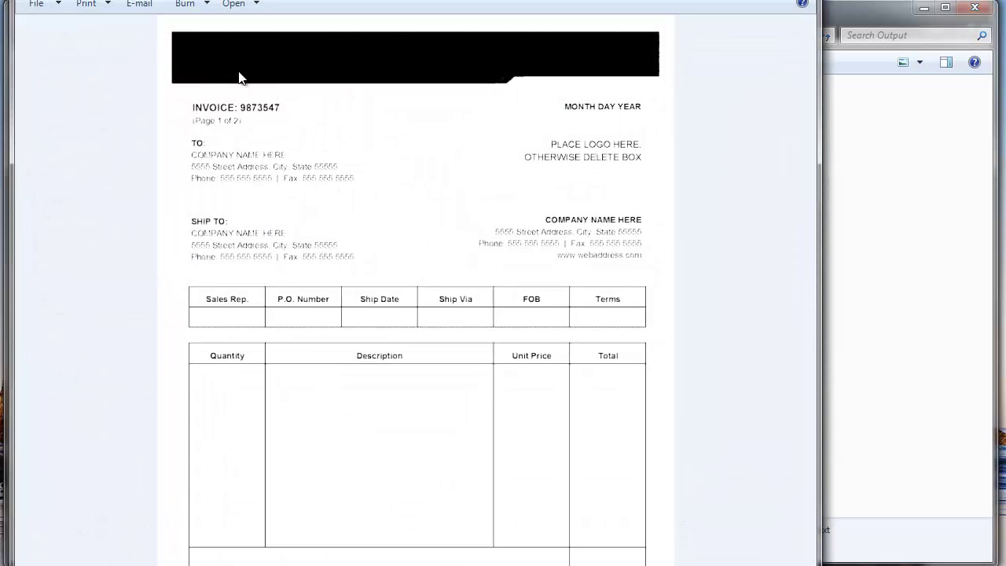
drag(14, 1, 48, 35)
drag(144, 52, 128, 28)
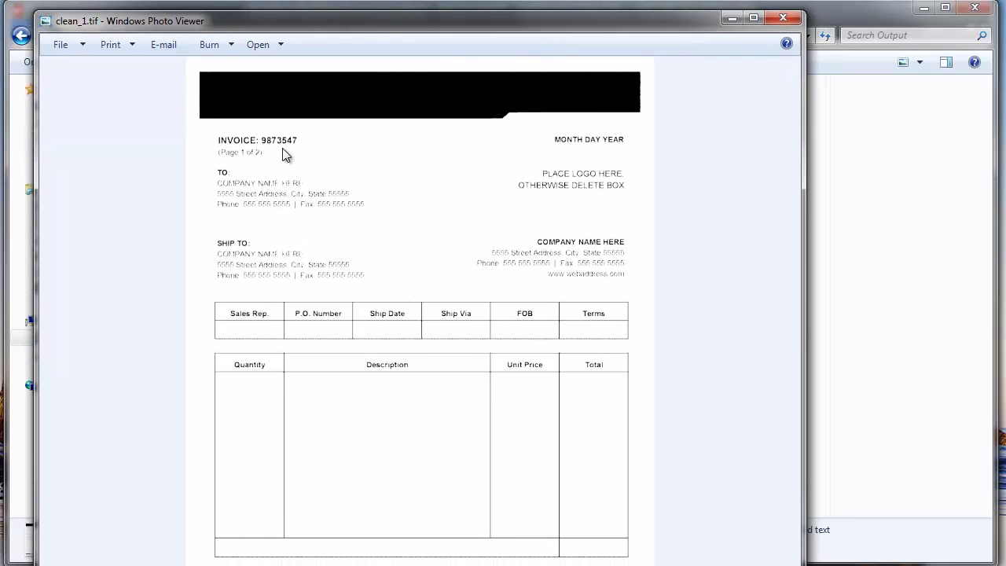
click(794, 22)
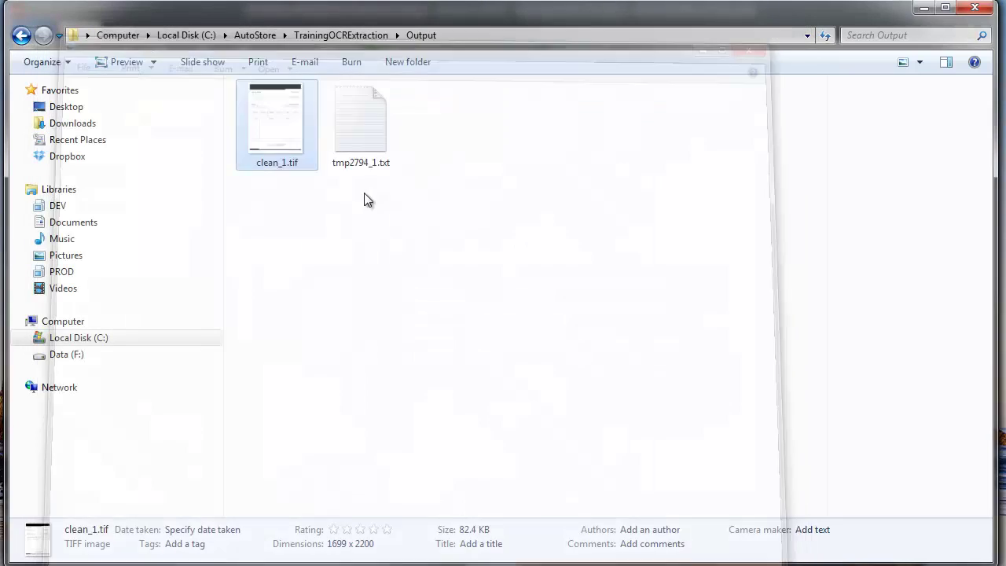
double_click(360, 151)
drag(314, 151, 110, 155)
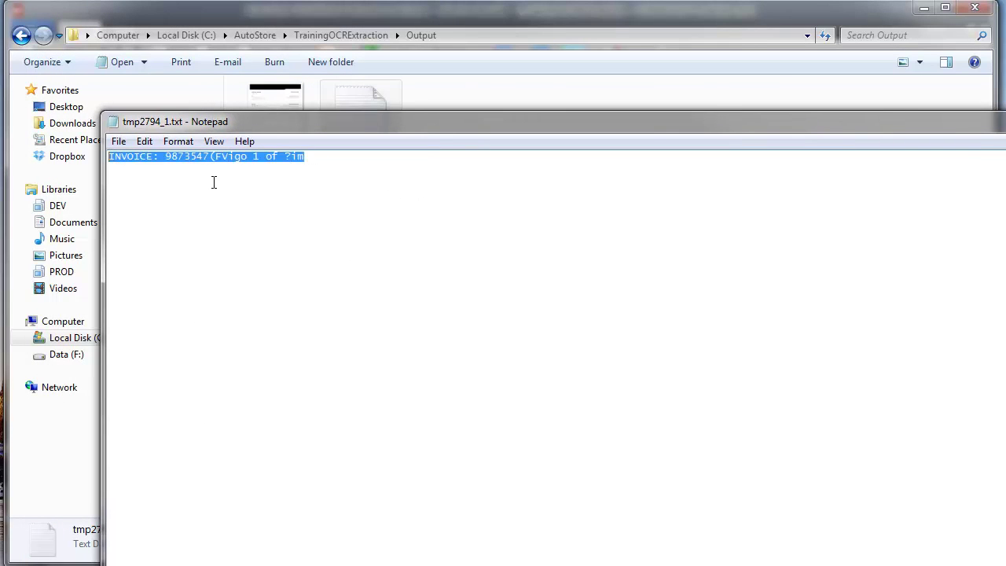
click(201, 158)
double_click(202, 158)
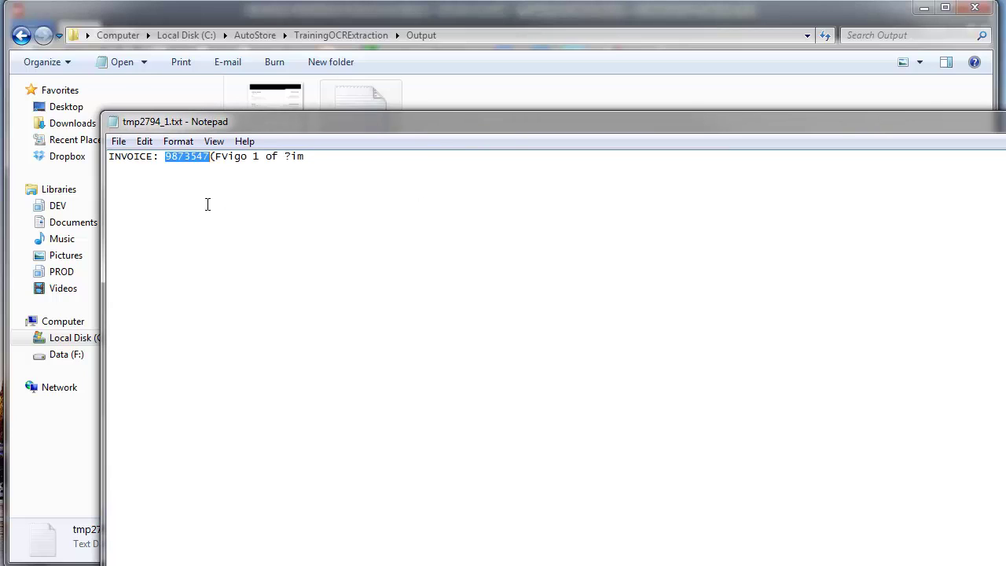
click(176, 162)
double_click(177, 163)
key(ctrl+a)
key(ctrl+c)
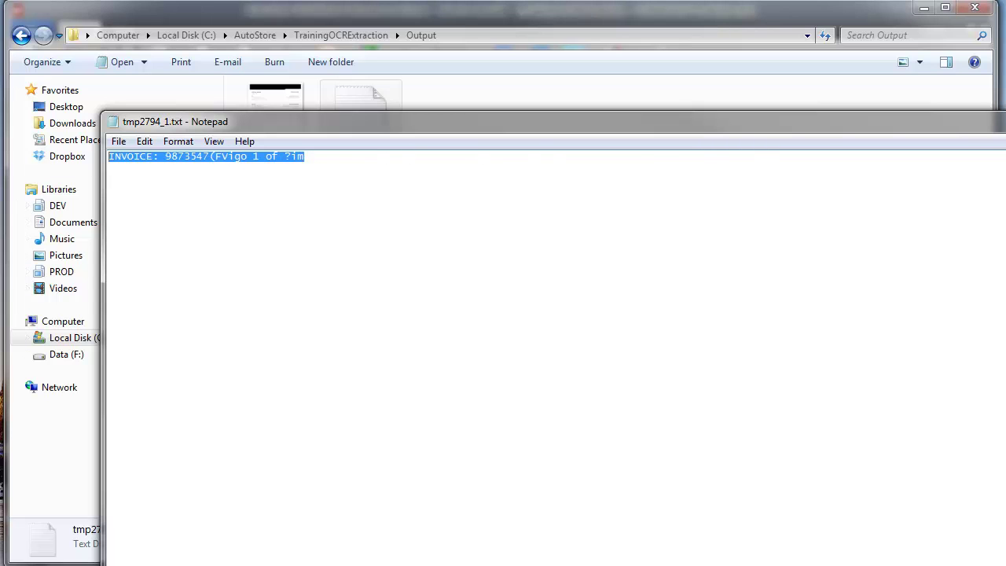
key(alt+F4)
Return to the designer and reopen the Intelligent Extract form's component list
click(730, 189)
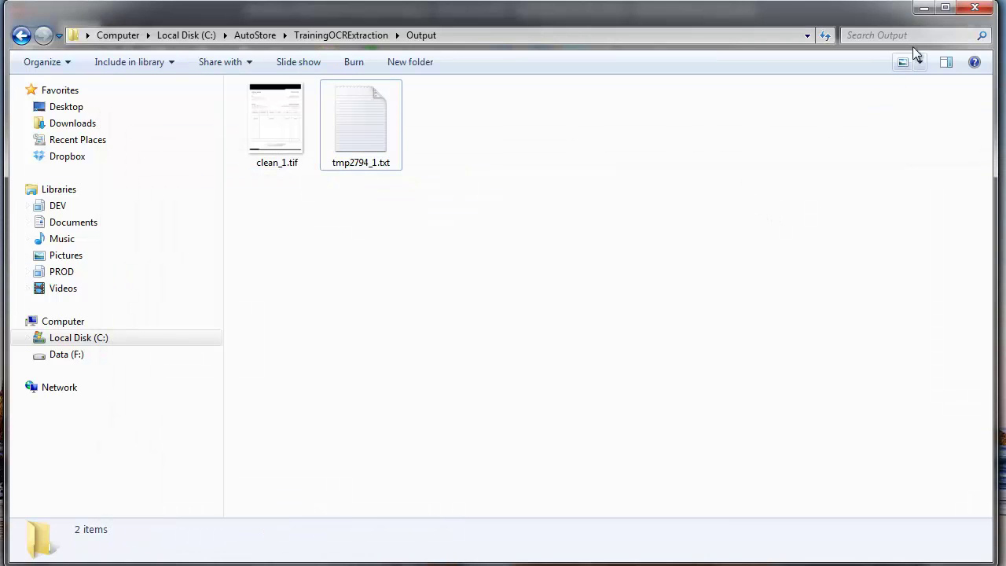
click(924, 8)
double_click(447, 193)
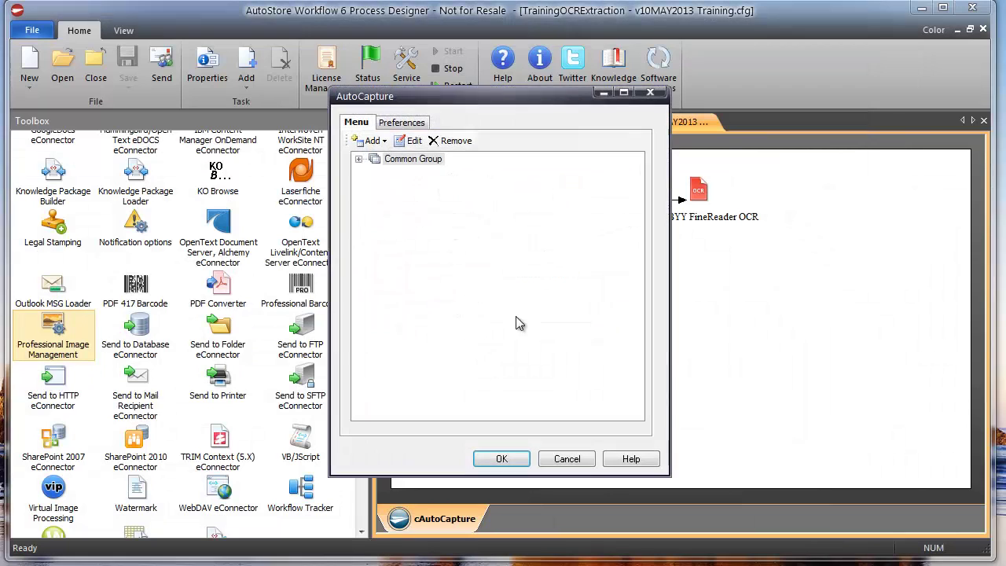
click(359, 159)
click(404, 171)
click(408, 140)
click(406, 66)
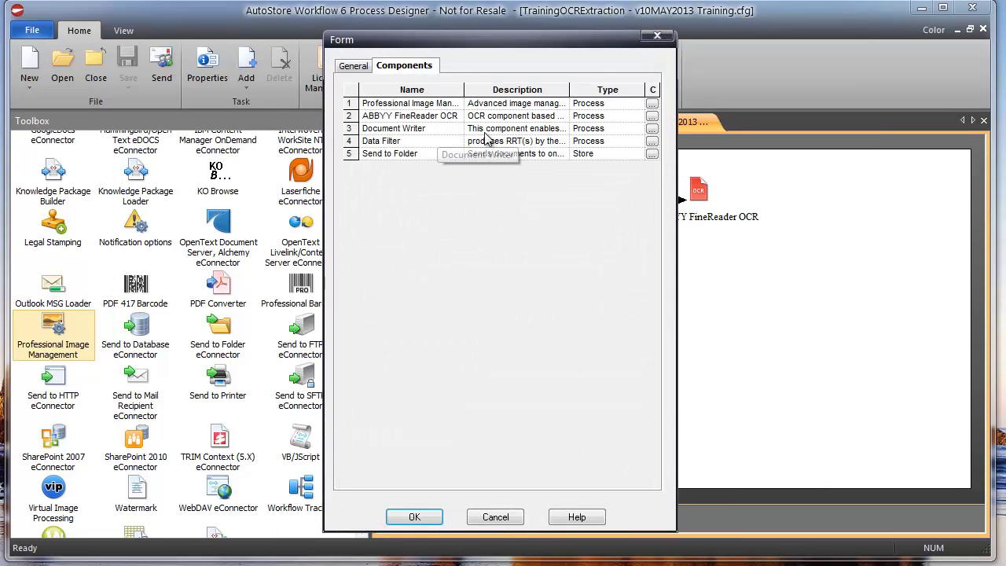
Add a Match Regular Expression filter in Data Filter with Input ~FRO::%InvoiceNumber%.1~
click(651, 141)
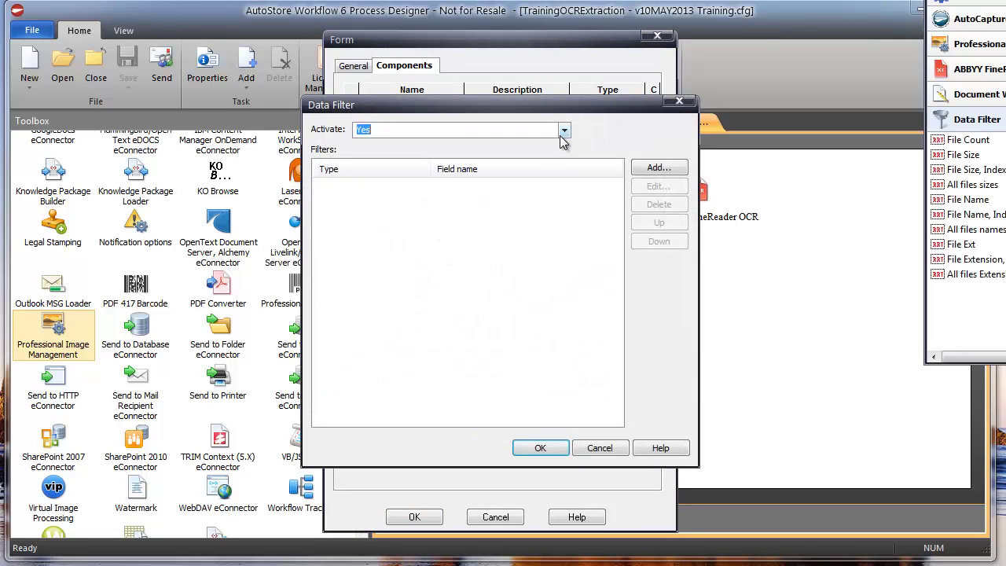
click(649, 168)
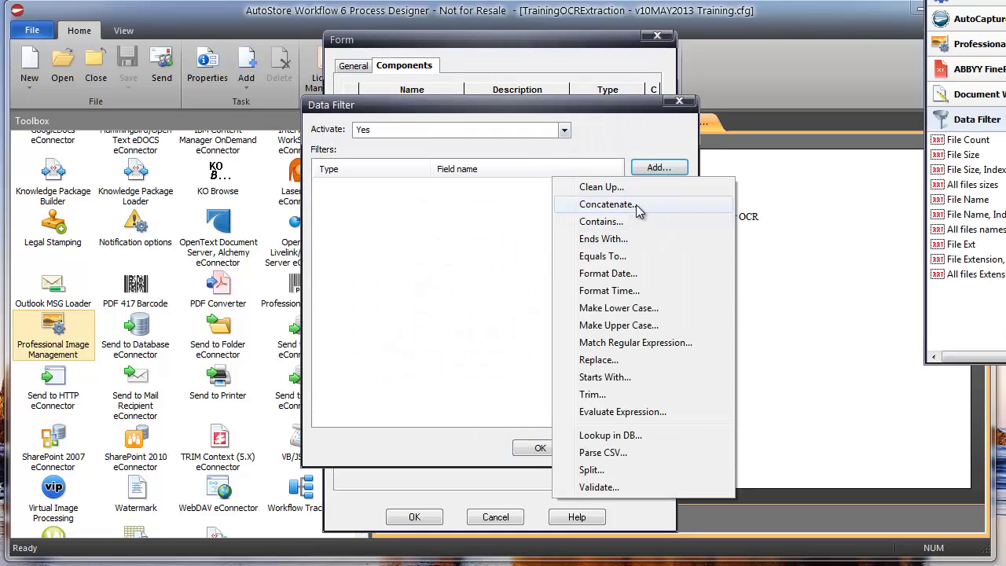
click(632, 346)
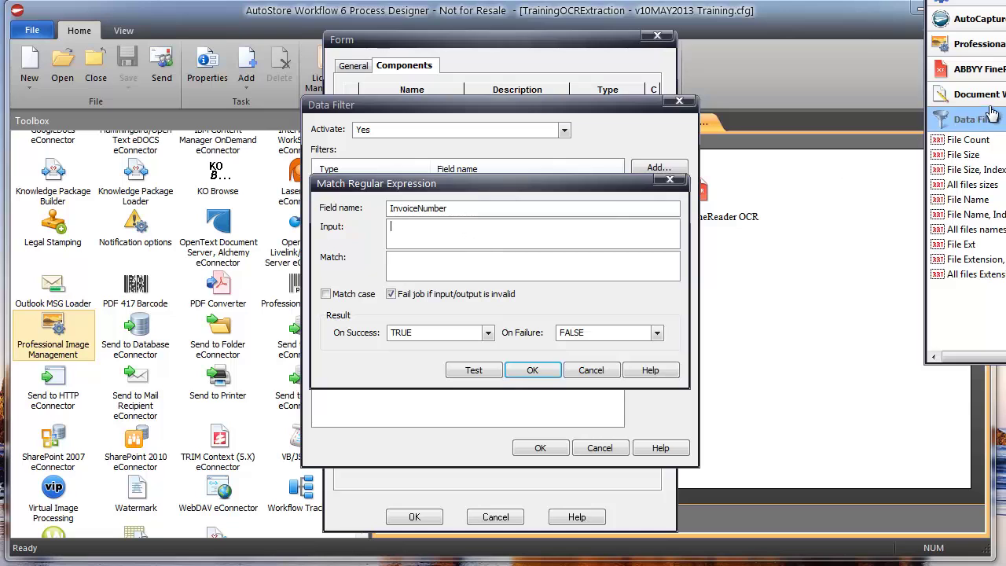
click(984, 79)
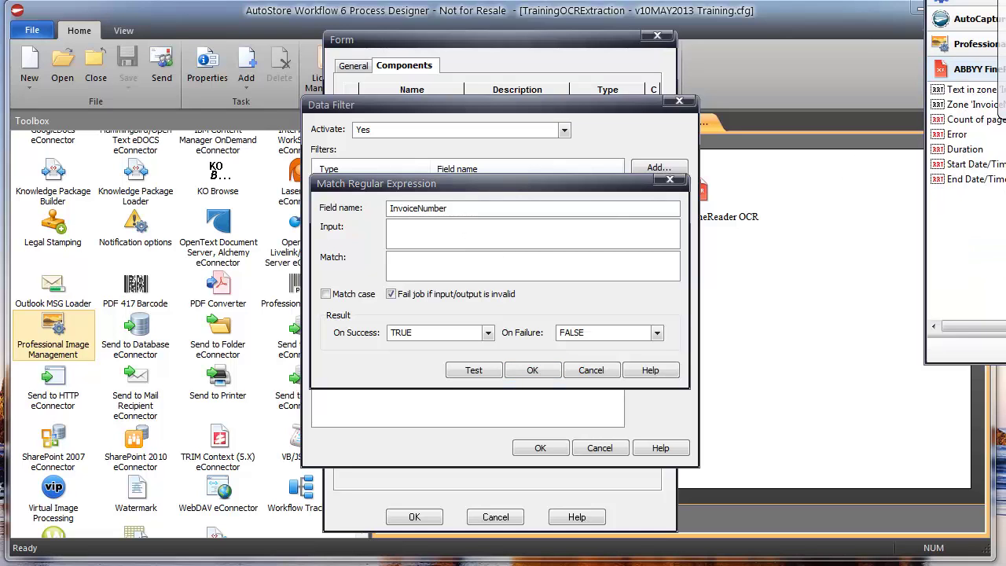
drag(829, 154, 507, 236)
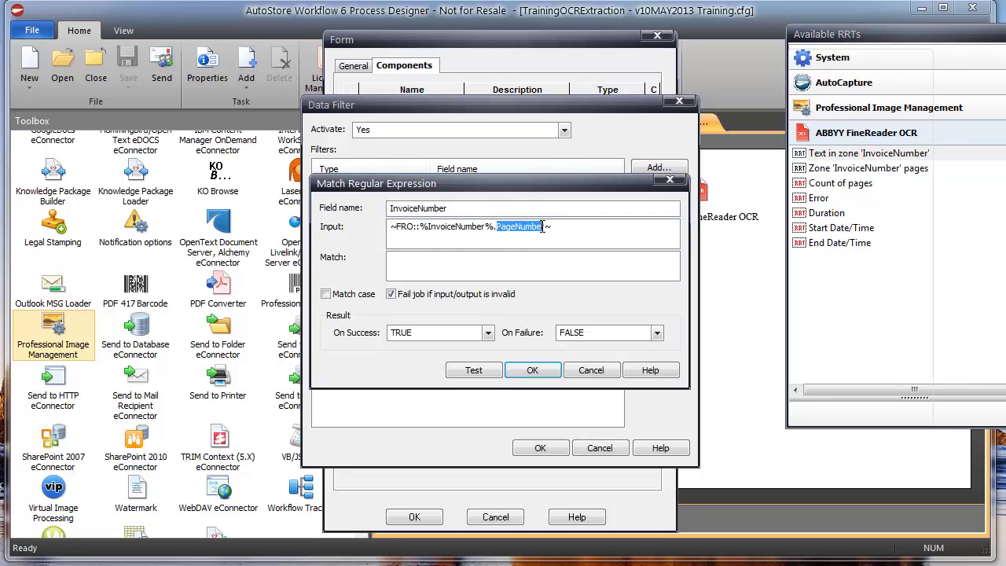
text(1)
Test pattern 98[0-9]{5} against the pasted OCR invoice text and confirm it matches
click(473, 370)
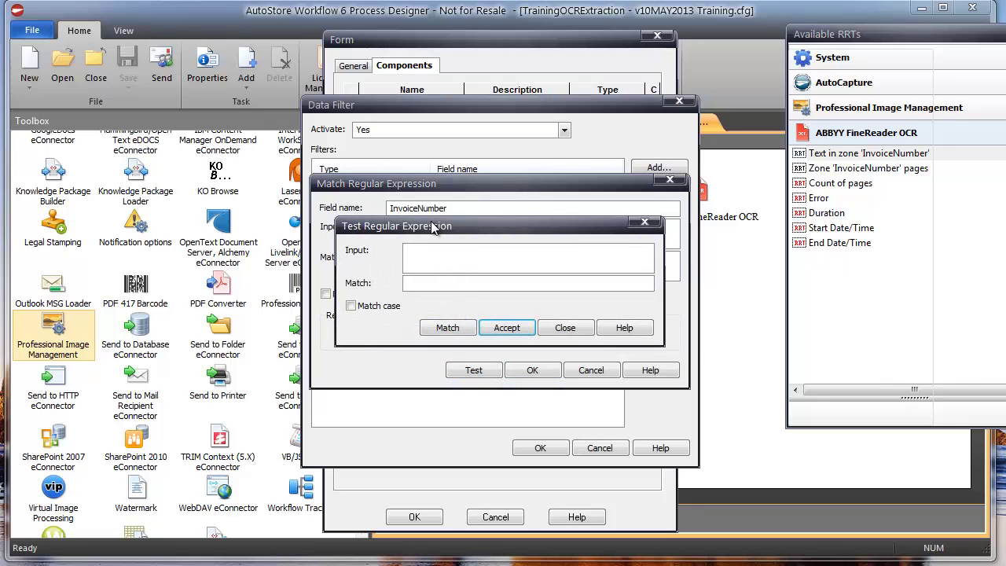
drag(433, 226, 502, 228)
key(ctrl+v)
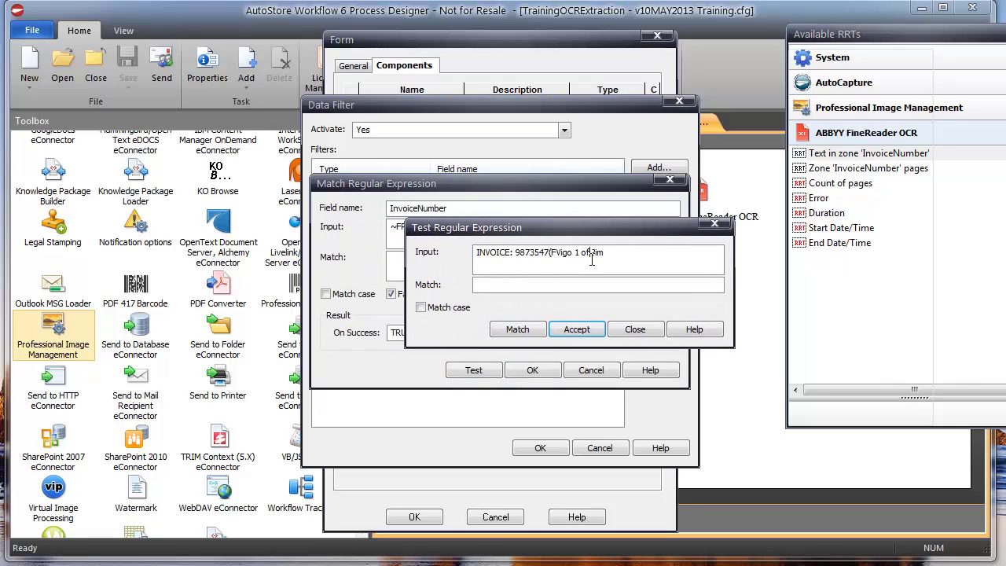
drag(604, 251, 496, 252)
click(585, 251)
drag(605, 251, 461, 257)
click(499, 289)
text(98[0-9]{5})
click(507, 329)
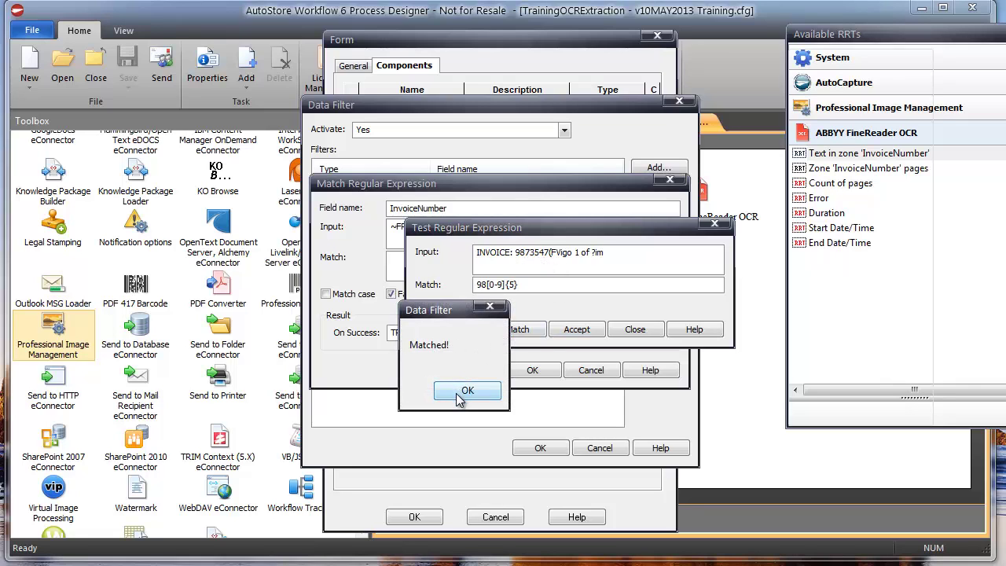
click(465, 390)
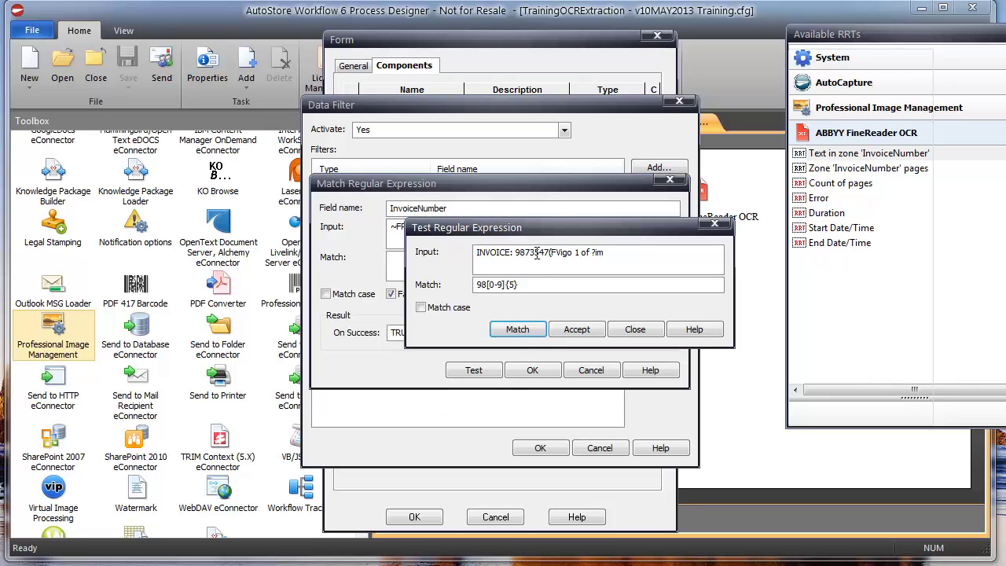
Accept the expression and confirm the Match Regular Expression and Data Filter settings
click(559, 330)
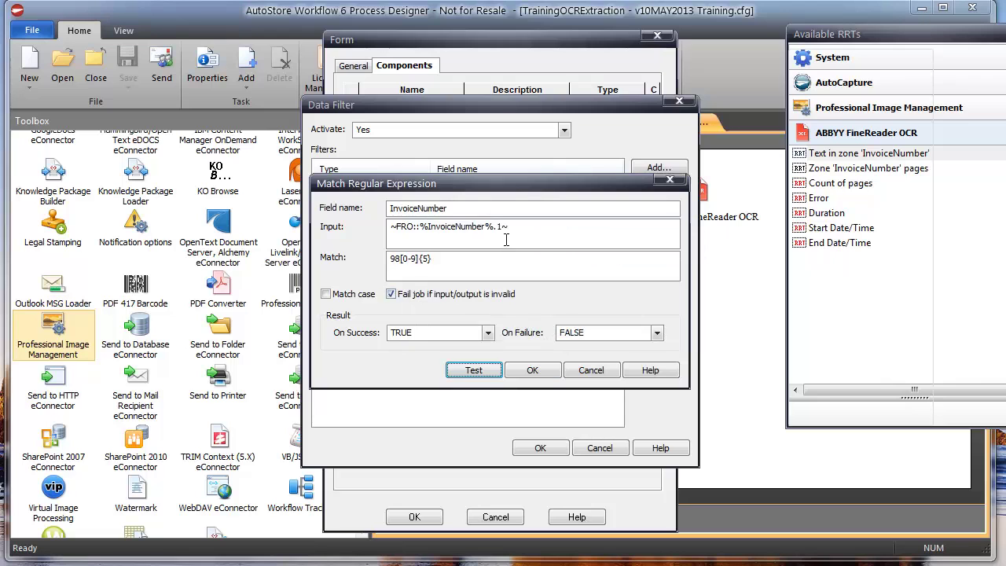
click(532, 372)
click(532, 372)
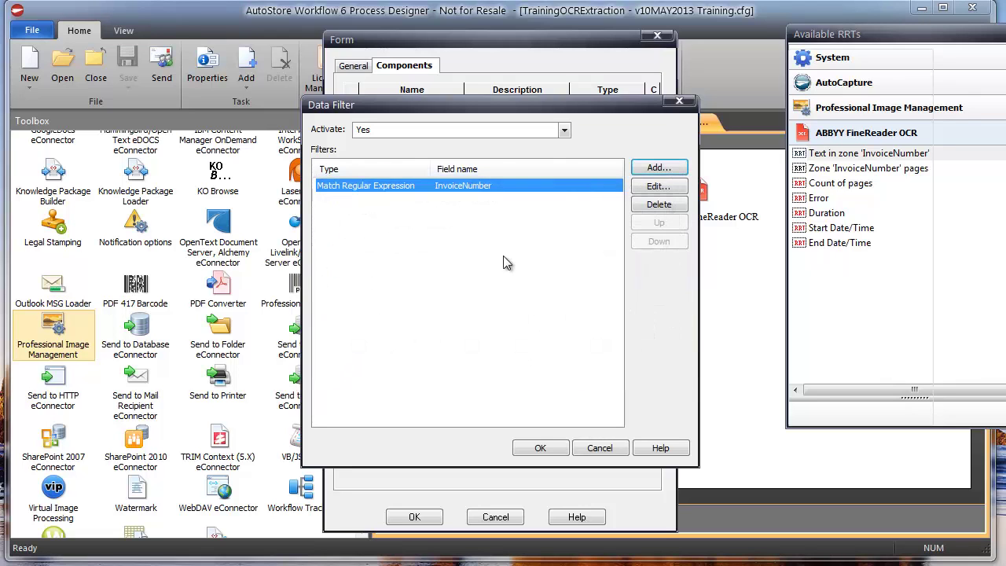
click(537, 448)
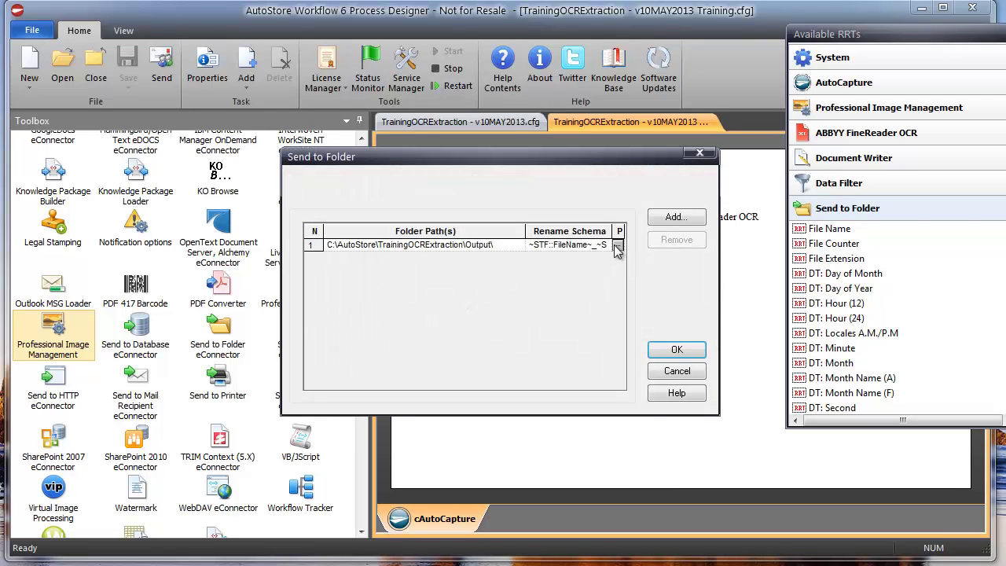
Replace ~STF::FileName~ in the rename schema with the Data Filter's InvoiceNumber#Result
click(617, 247)
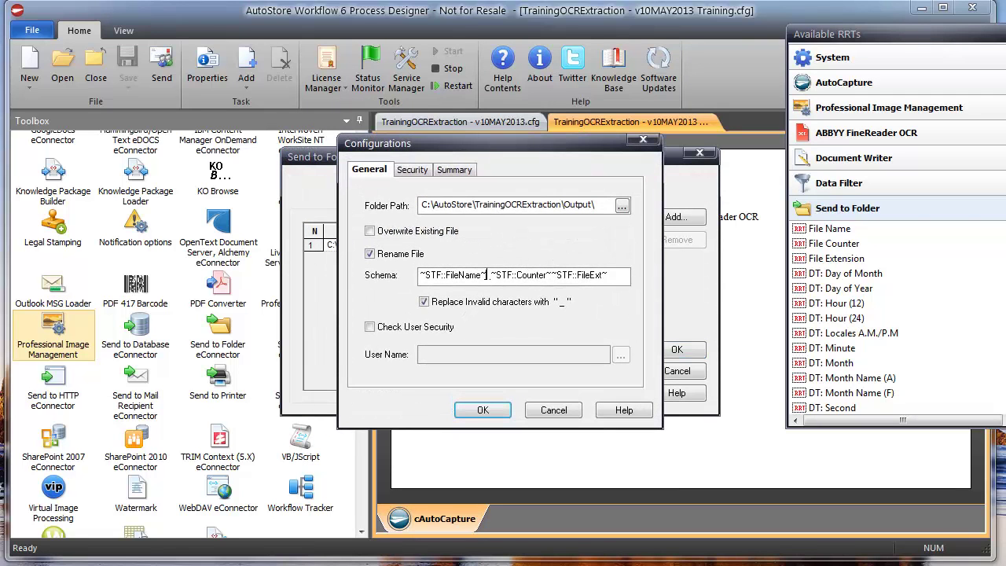
drag(485, 275, 404, 278)
key(BackSpace)
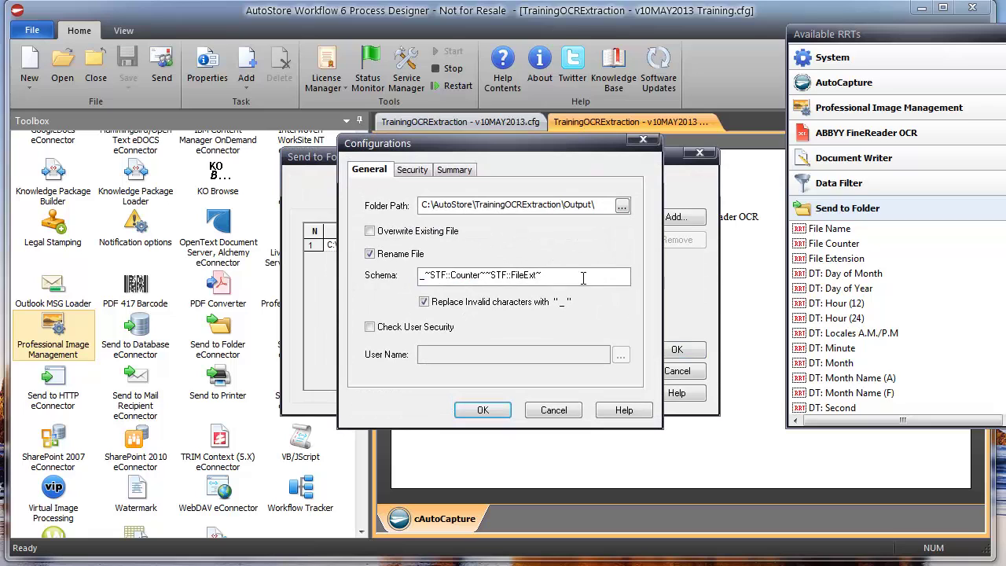
click(857, 186)
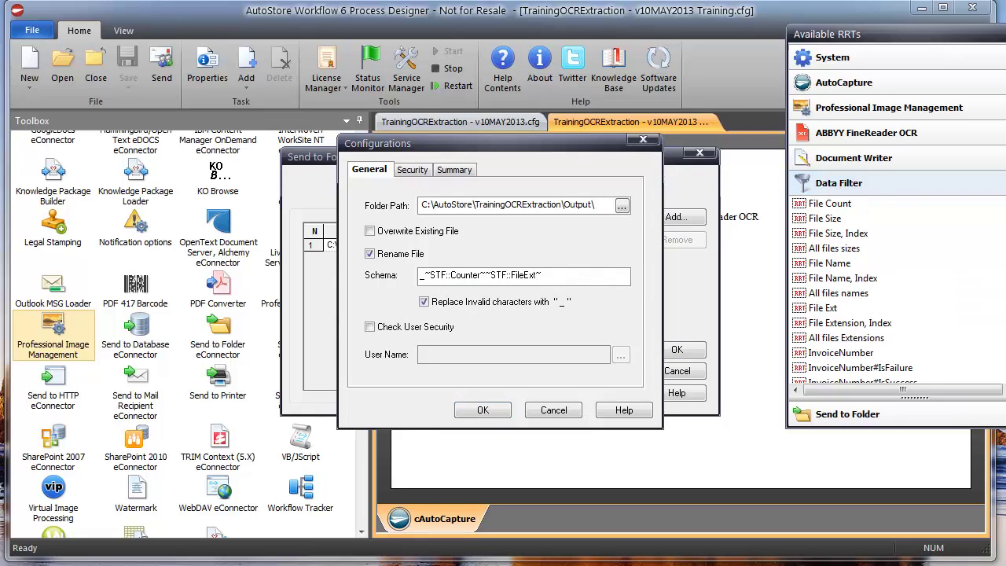
scroll(972, 289, down, 2)
scroll(896, 293, down, 1)
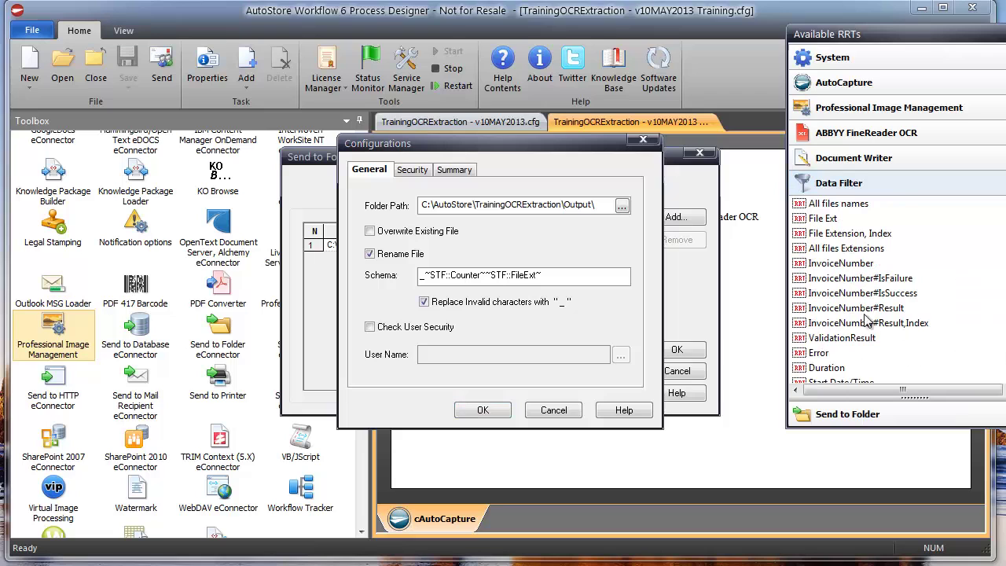
drag(862, 312, 456, 287)
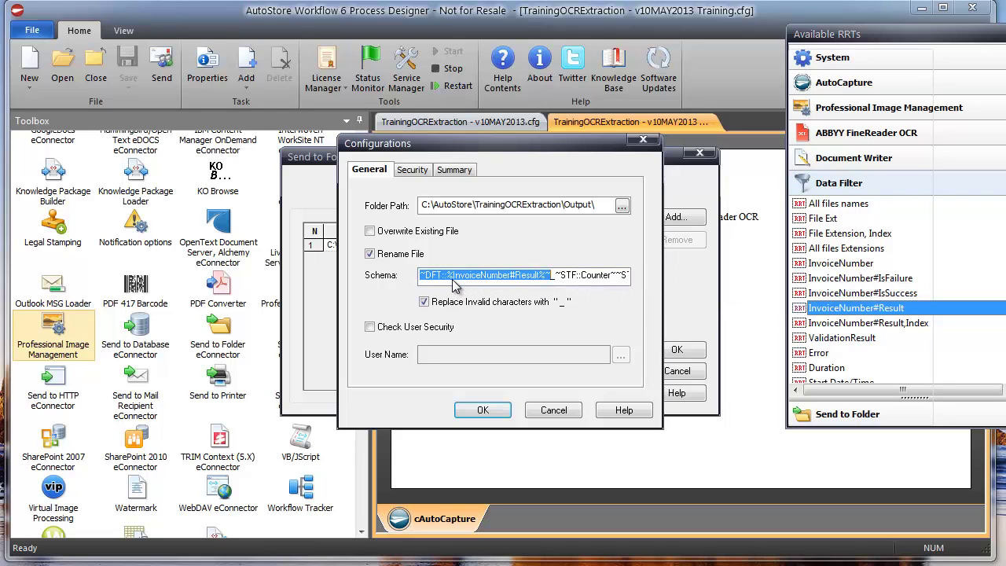
Confirm the folder and Send to Folder settings and restart the server
click(483, 409)
click(669, 351)
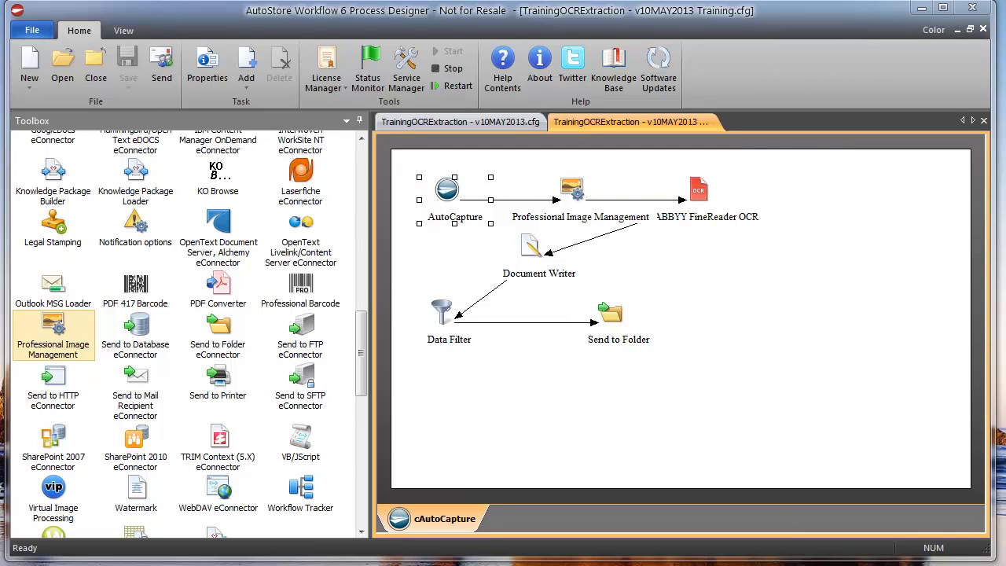
click(453, 85)
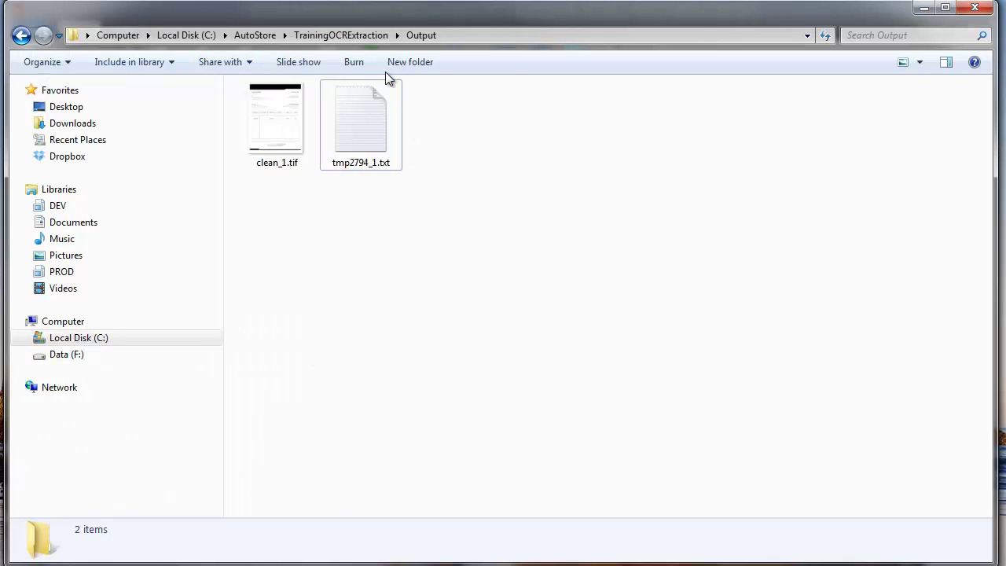
Select the two old files in Output and go to the Samples folder
drag(506, 247, 180, 83)
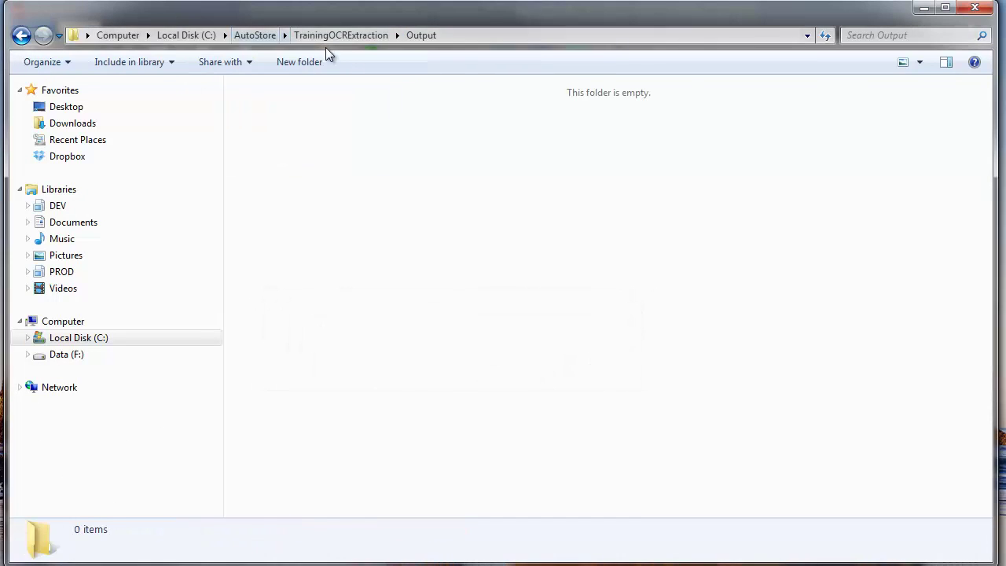
click(340, 36)
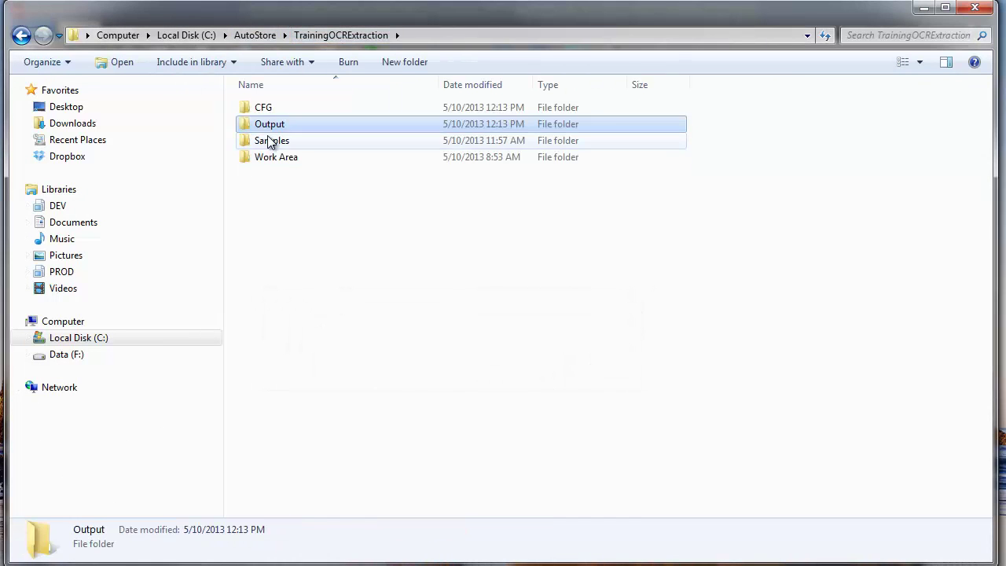
double_click(270, 139)
Send skewed.tif to Intelligent Extract and submit it for capture
right_click(281, 126)
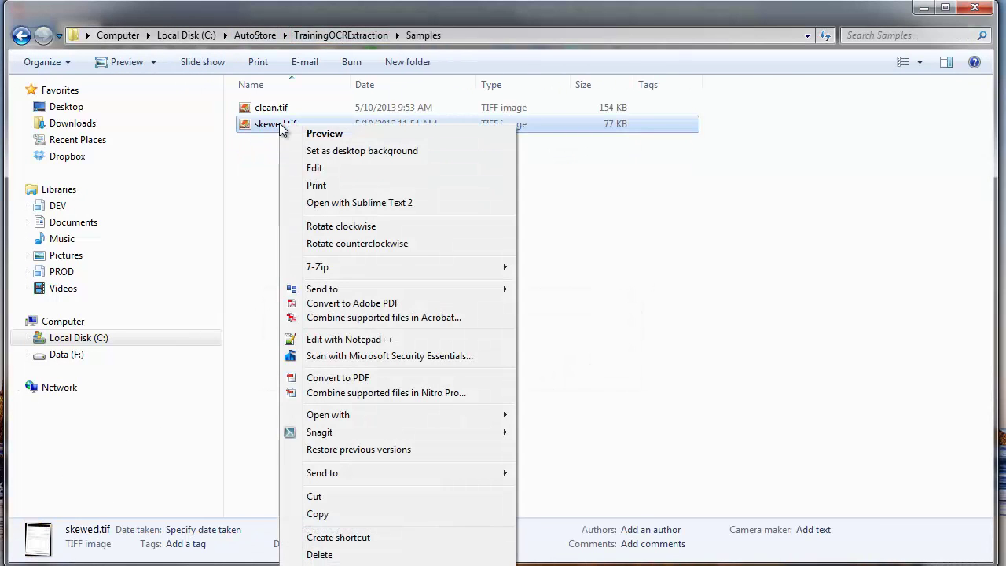
mouse_move(338, 289)
click(557, 289)
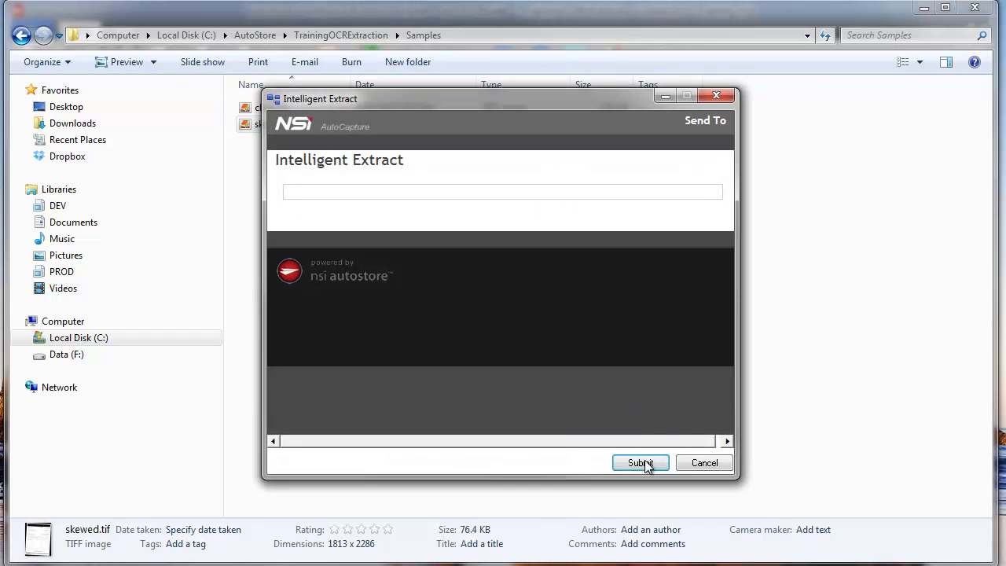
click(641, 463)
click(588, 407)
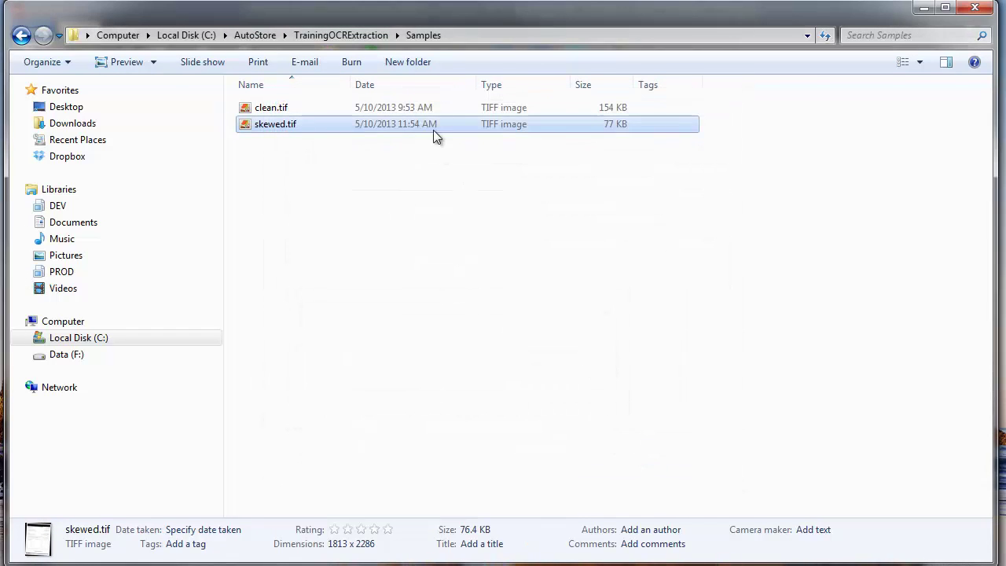
Check Output for the new ~DFT__%InvoiceNumber#Result%~_1.tif and .txt files
click(362, 41)
double_click(285, 130)
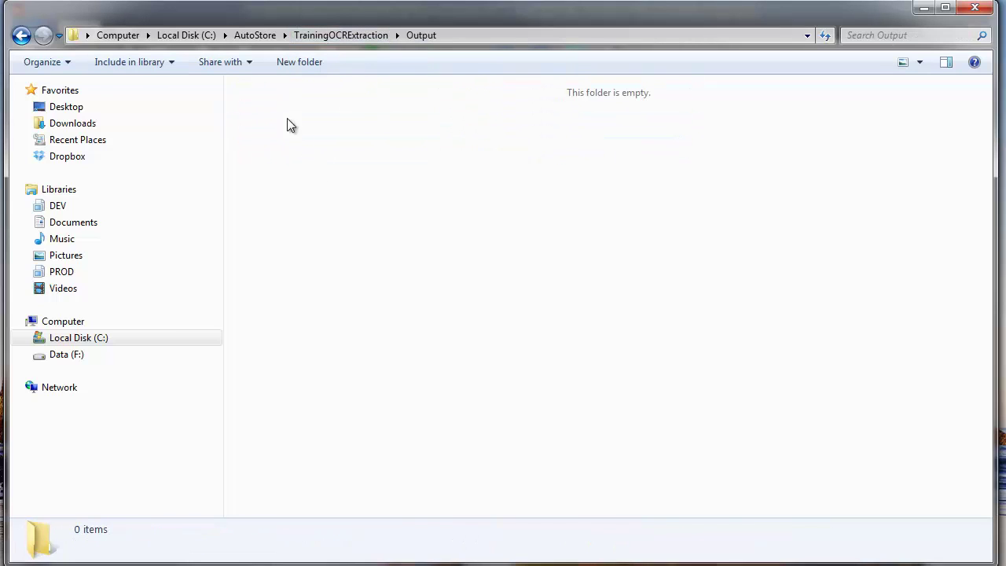
drag(282, 111, 447, 201)
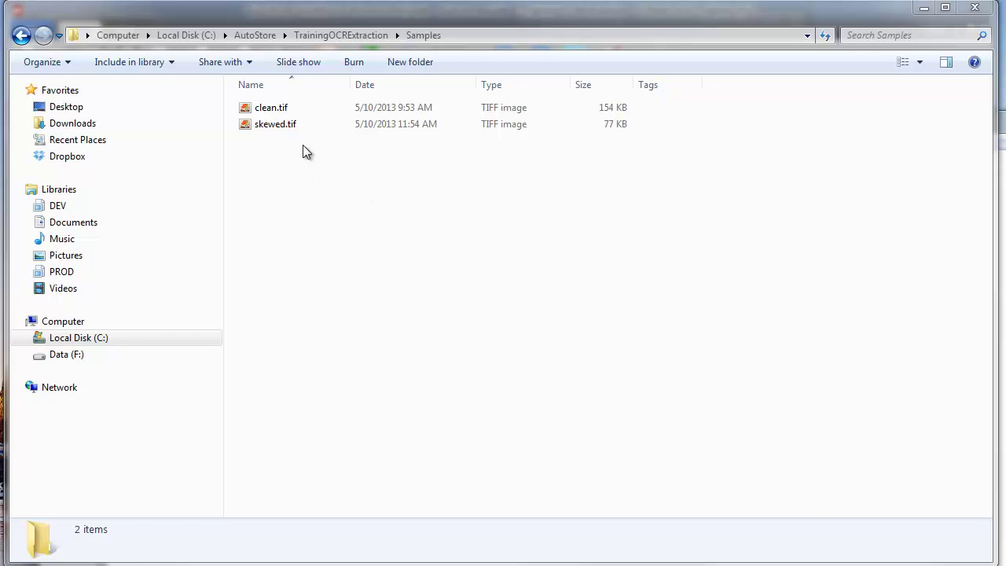
Send clean.tif to Intelligent Extract and submit it for capture
click(281, 107)
right_click(283, 107)
mouse_move(388, 271)
click(576, 275)
click(635, 461)
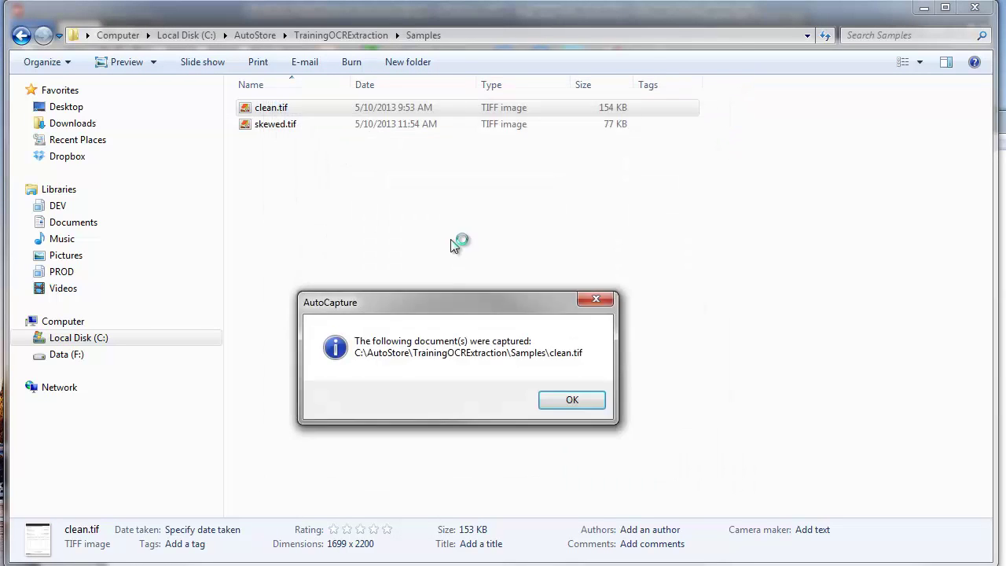
click(572, 400)
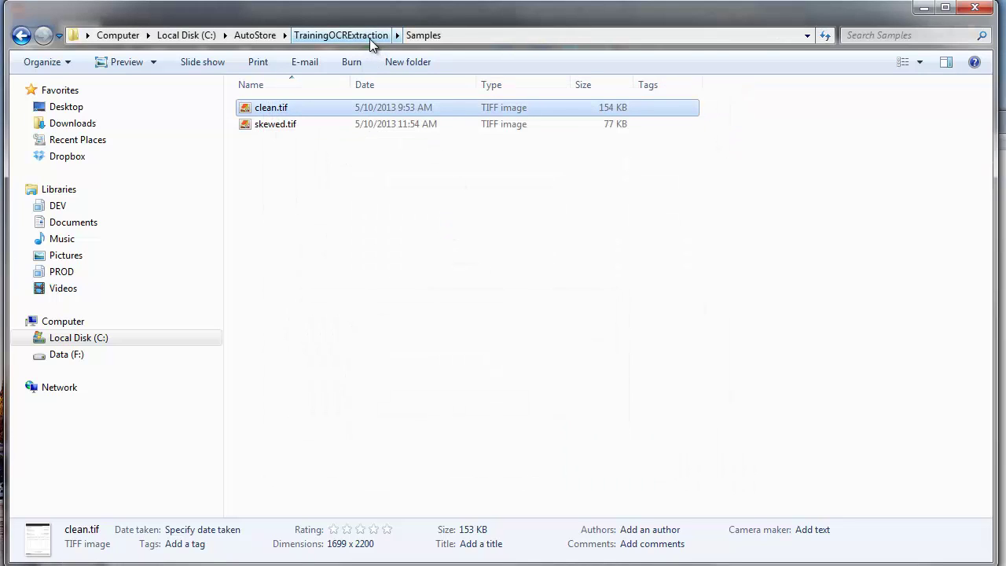
In Output, open 9873547_1.txt to verify the invoice number 9873547, then select 9873547_1.tif
click(370, 36)
click(272, 128)
double_click(271, 128)
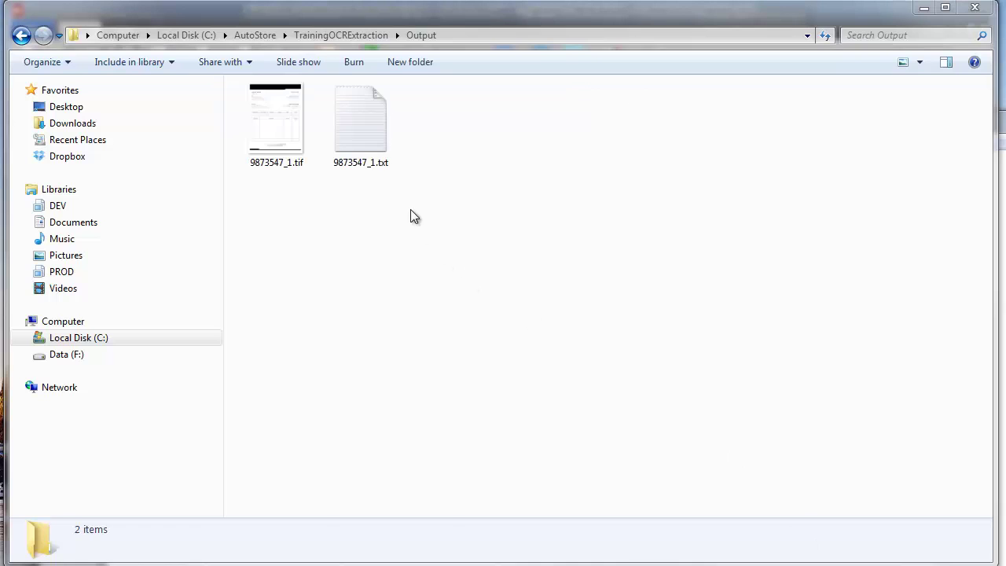
double_click(393, 171)
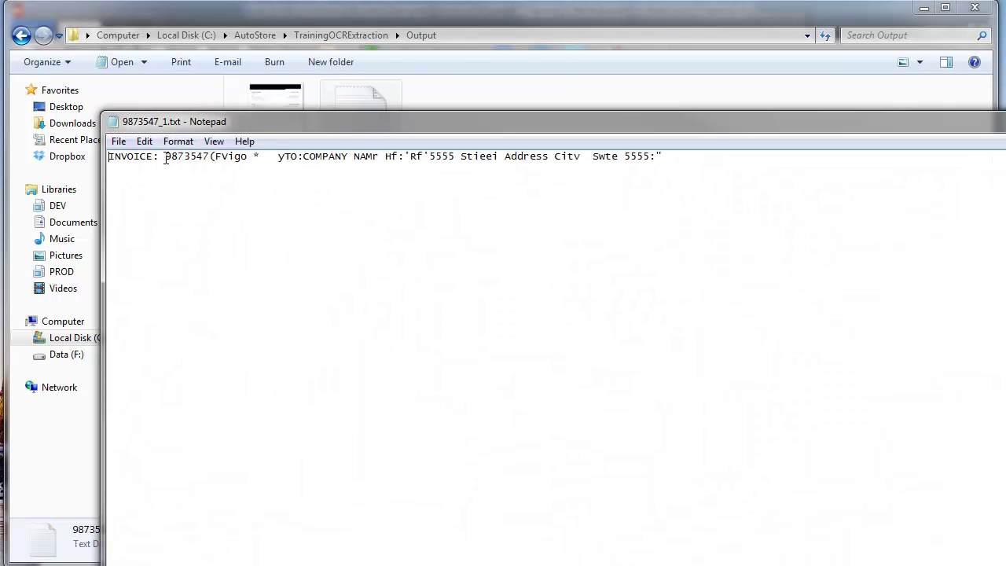
drag(162, 156, 635, 157)
drag(209, 163, 165, 158)
key(alt+F4)
click(240, 138)
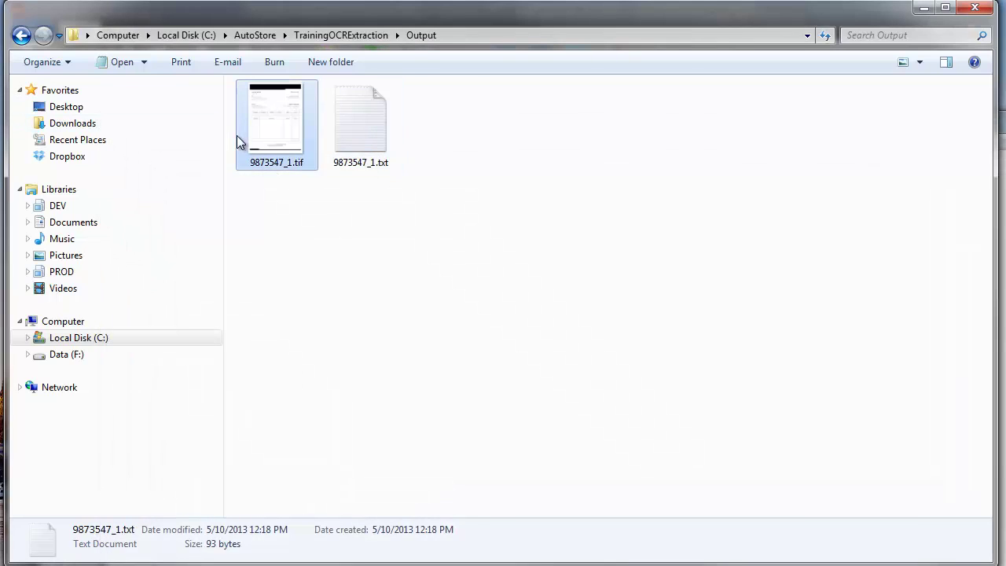
From Samples, send skewed.tif to Intelligent Extract and submit it for capture
click(355, 32)
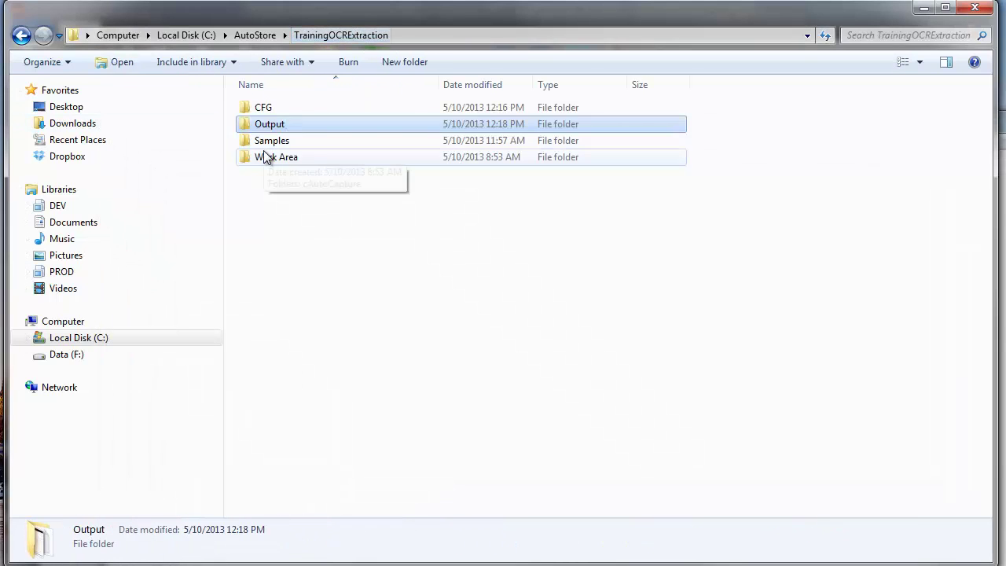
double_click(264, 140)
click(272, 124)
right_click(272, 124)
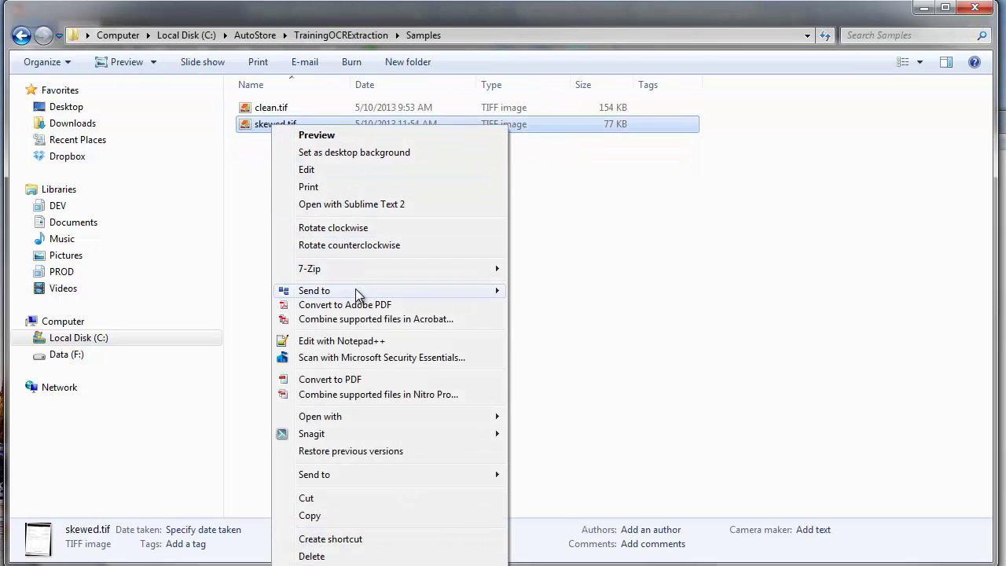
mouse_move(354, 292)
click(542, 290)
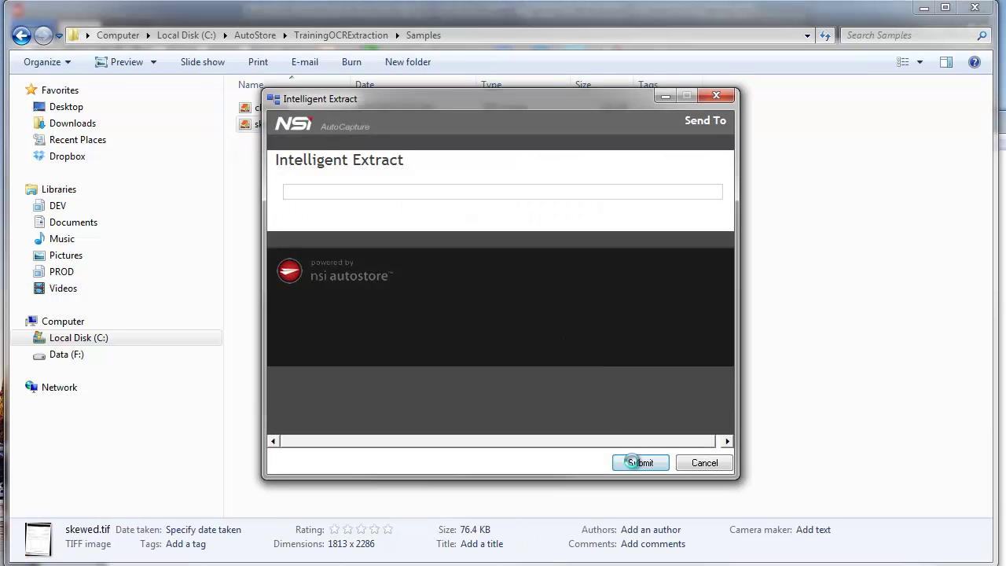
click(638, 461)
click(554, 401)
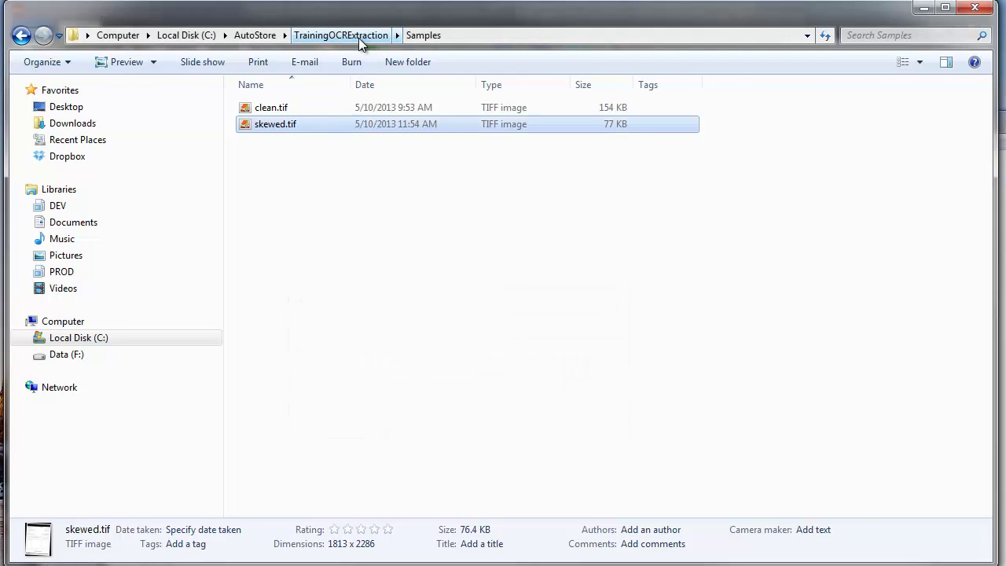
In Output, open 9873547_2.txt to verify the invoice number 9873547, then select 9873547_2.tif
click(358, 36)
double_click(274, 126)
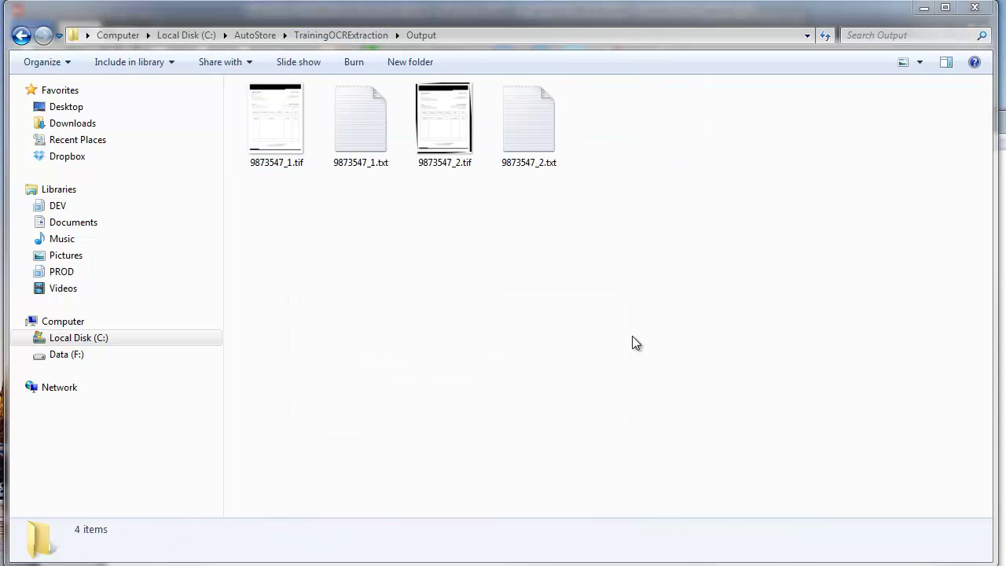
double_click(522, 139)
drag(418, 157, 108, 161)
drag(276, 123, 478, 213)
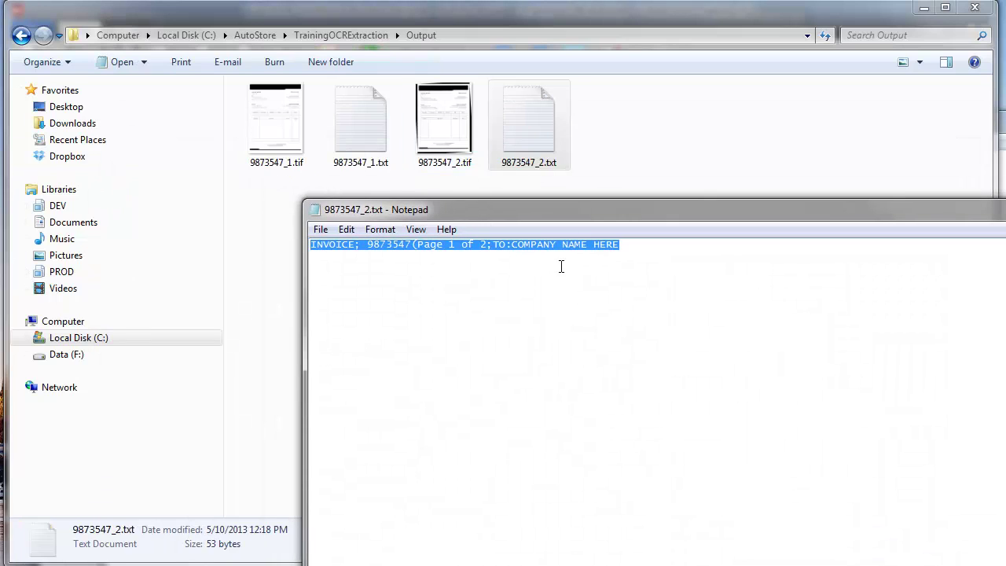
double_click(405, 250)
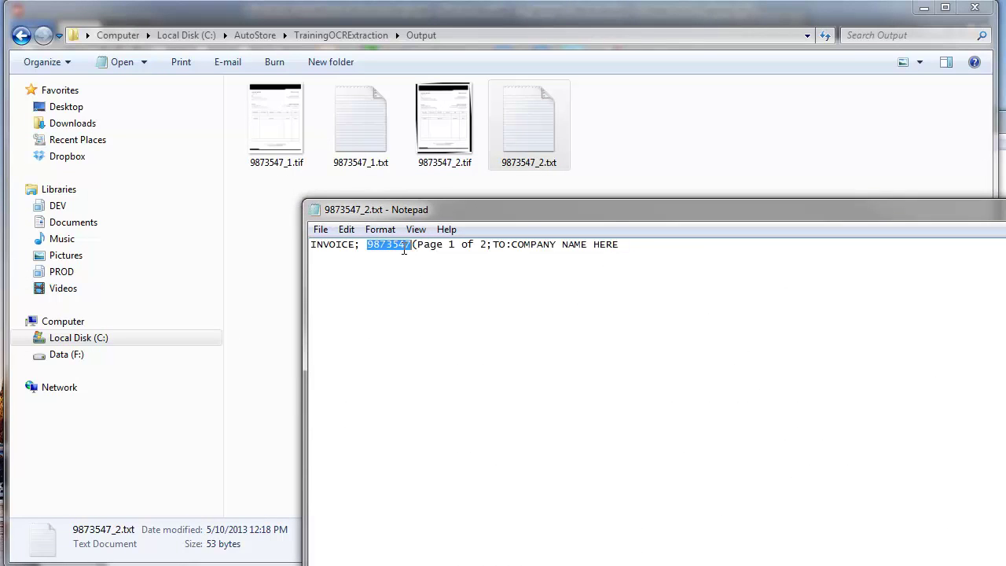
double_click(315, 211)
click(445, 161)
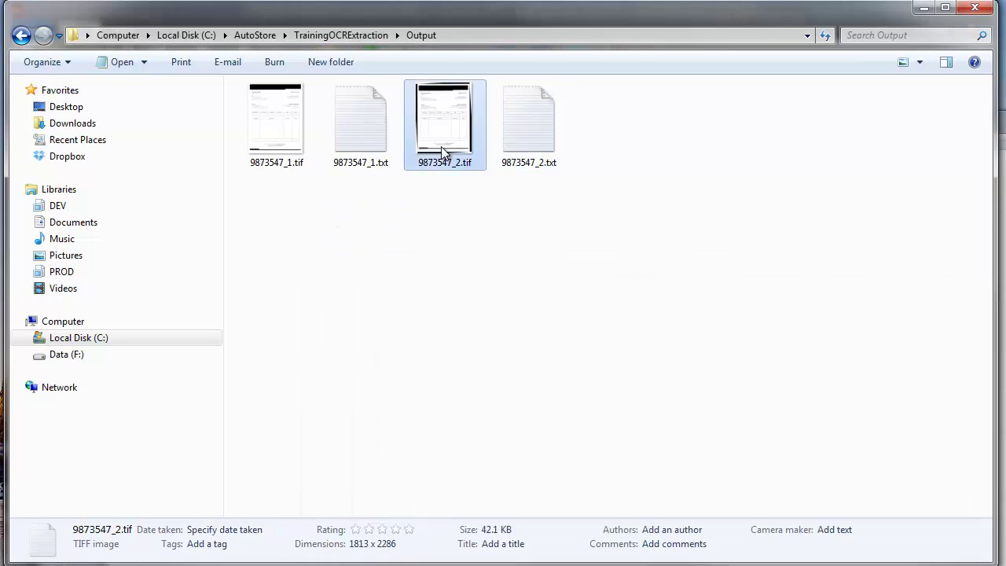